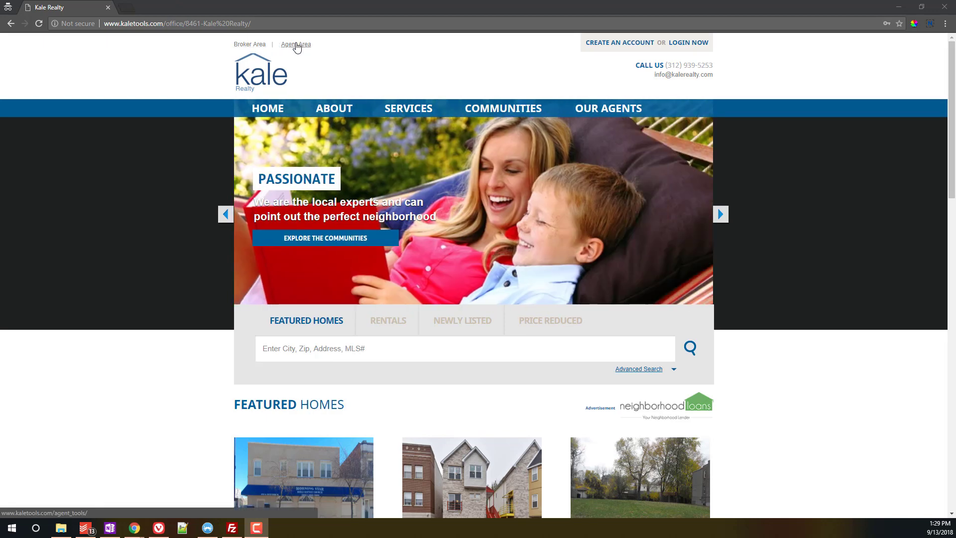
Step: Sign in to the agent area with the agent ID and password, staying logged in
left_click(296, 46)
left_click(407, 128)
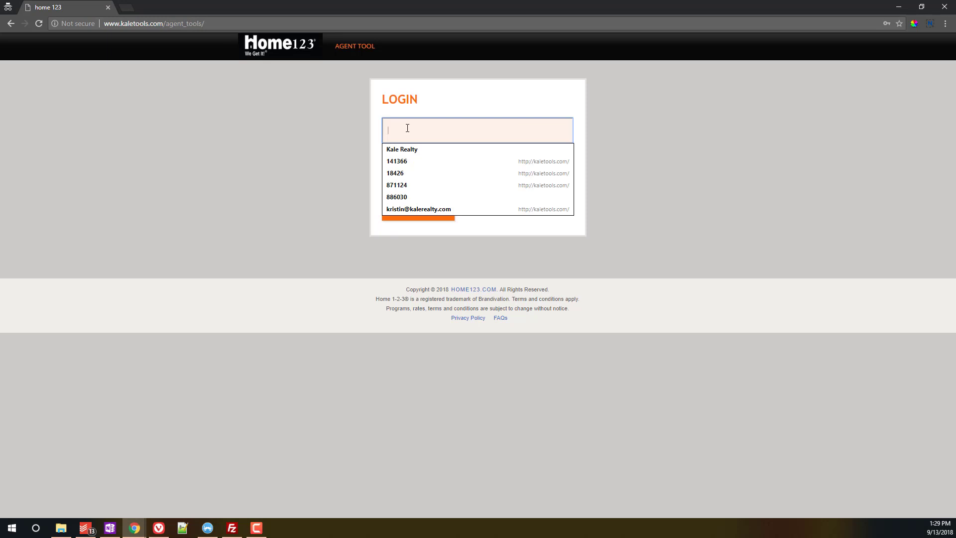
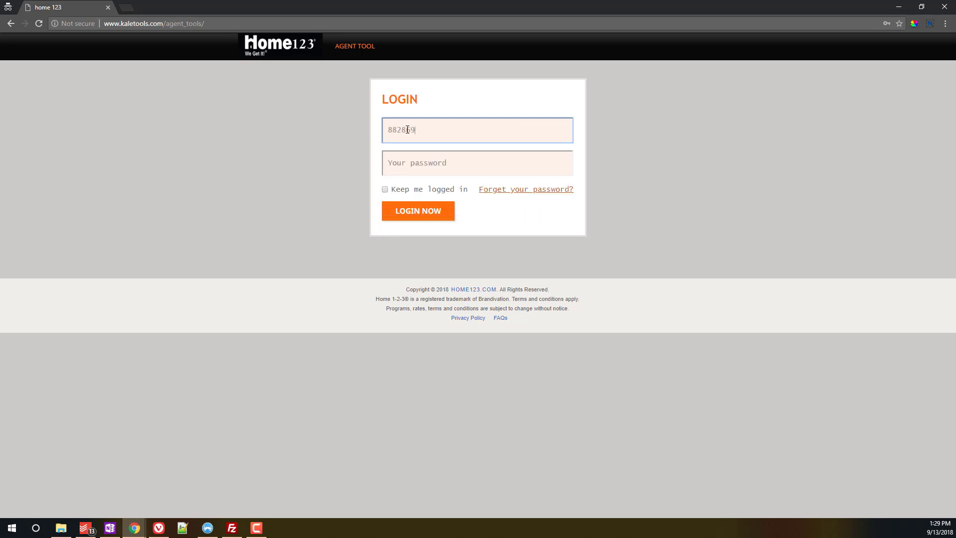
left_click(419, 161)
type("••••••")
left_click(385, 191)
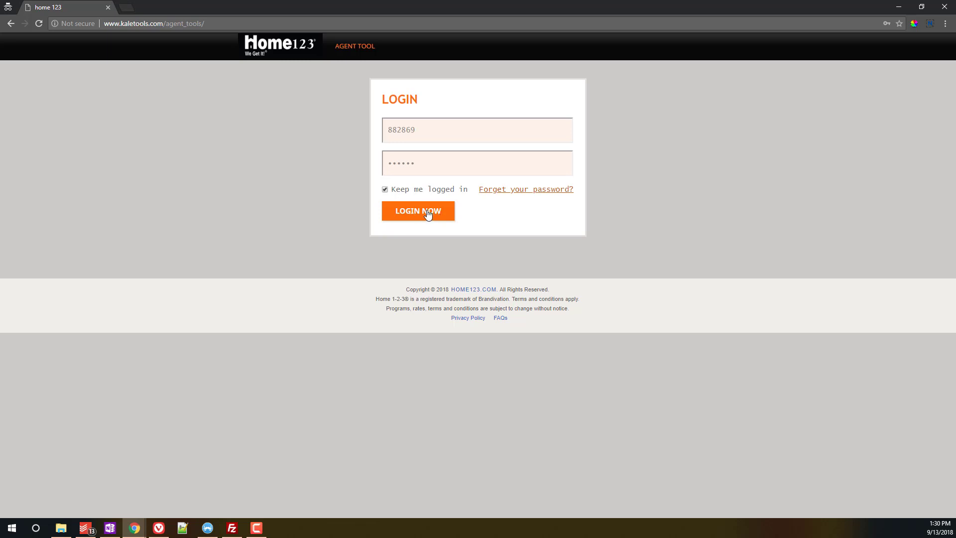
left_click(432, 212)
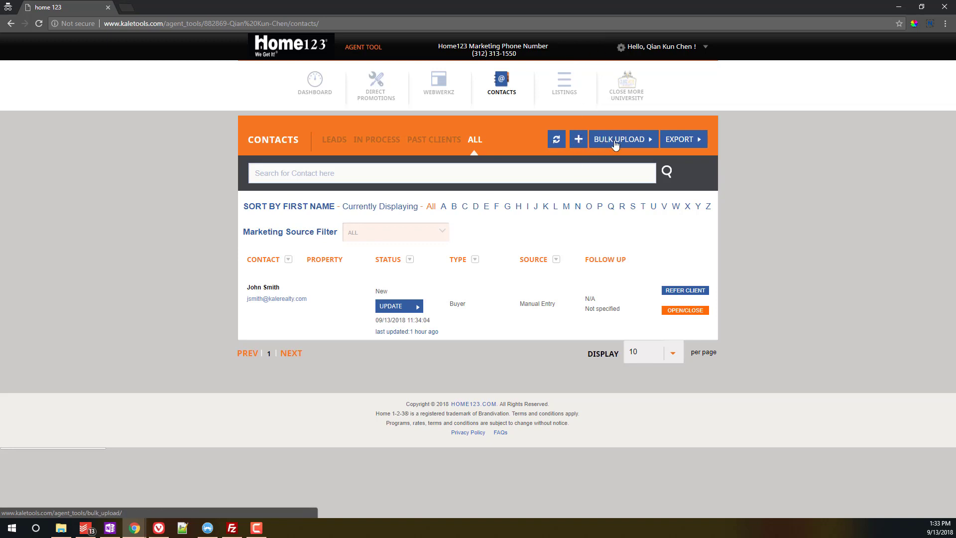
Step: Start a new lead and set its follow-up date to 09/21/2018
left_click(578, 144)
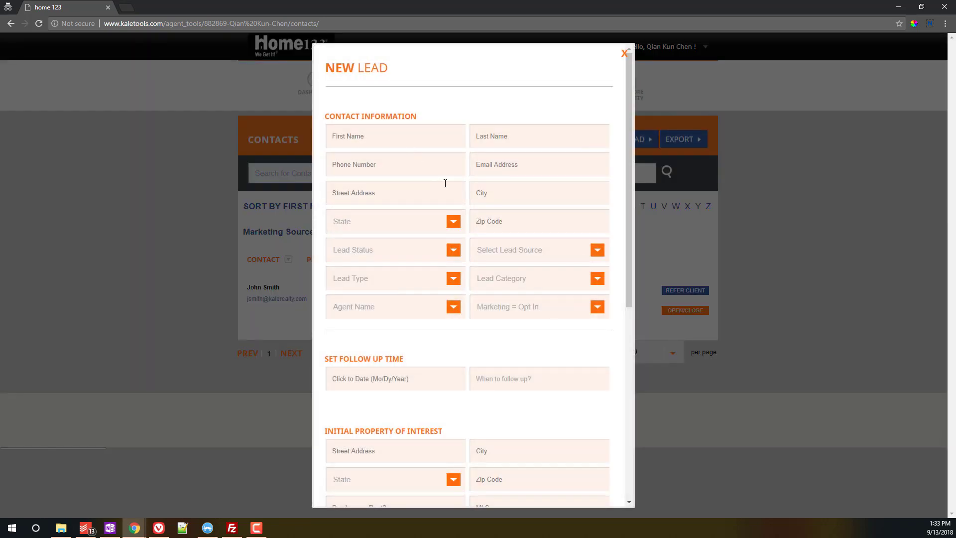
scroll(446, 183, "down", 3)
scroll(427, 89, "up", 2)
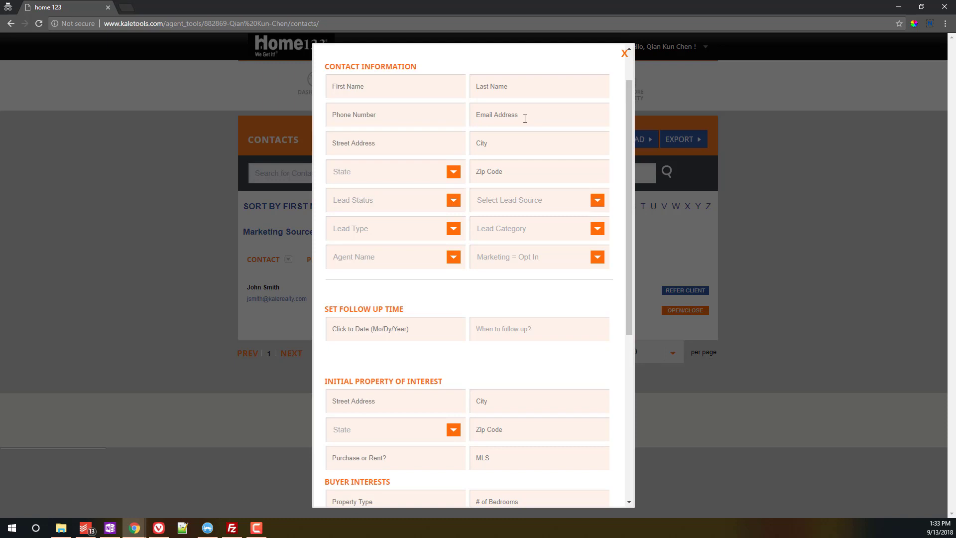
scroll(452, 226, "down", 3)
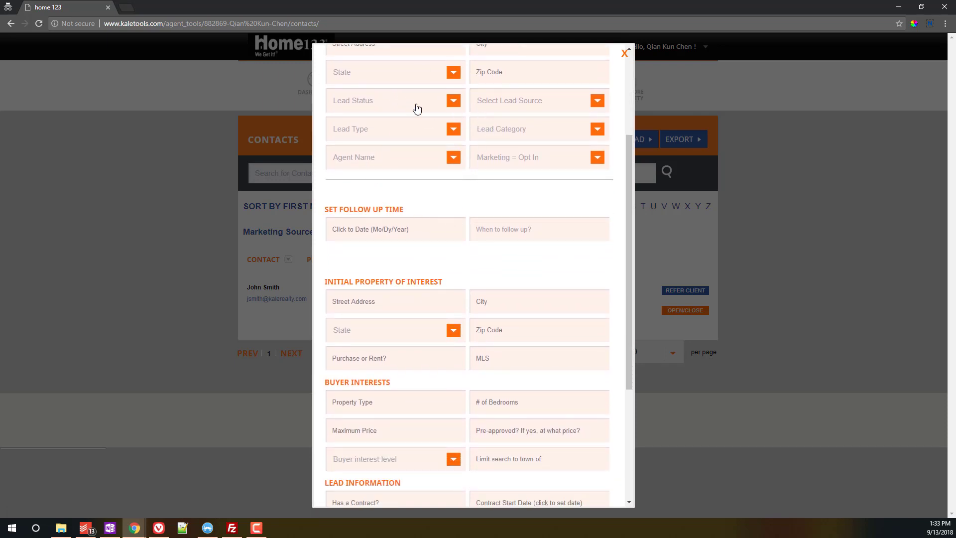
scroll(518, 246, "down", 1)
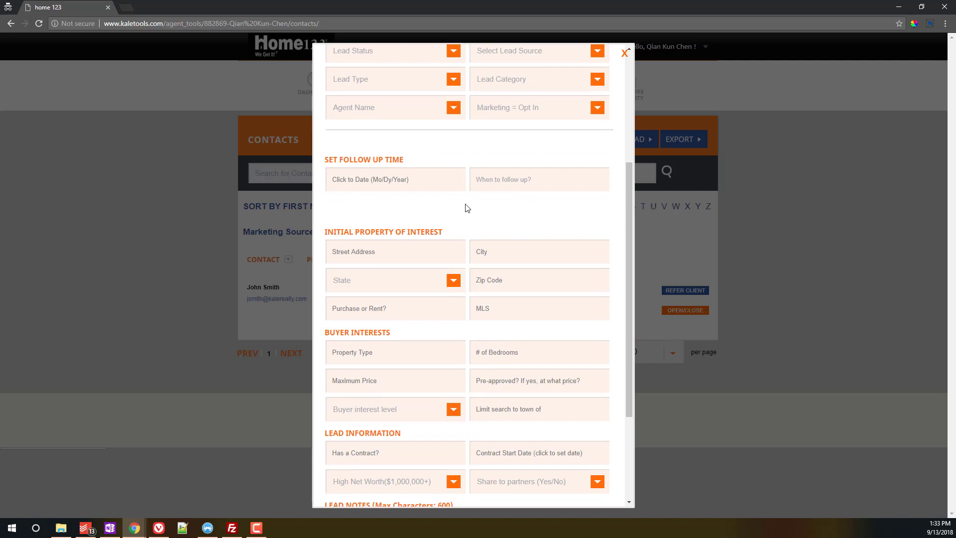
left_click(442, 184)
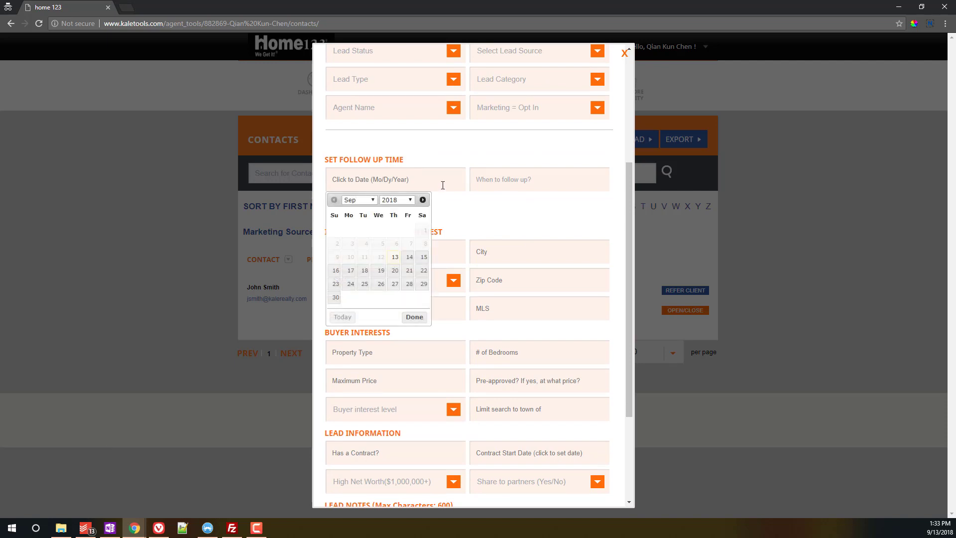
left_click(407, 271)
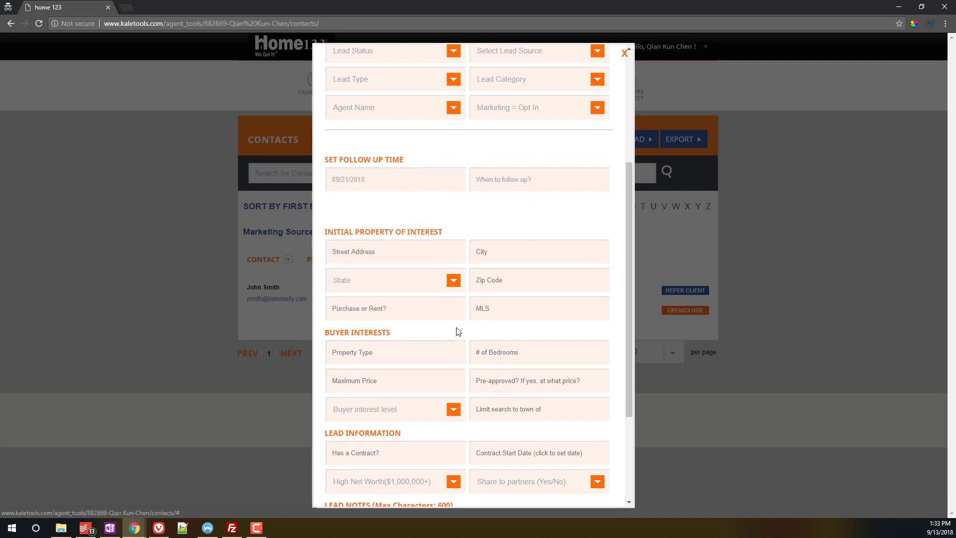
left_click(381, 180)
left_click(507, 171)
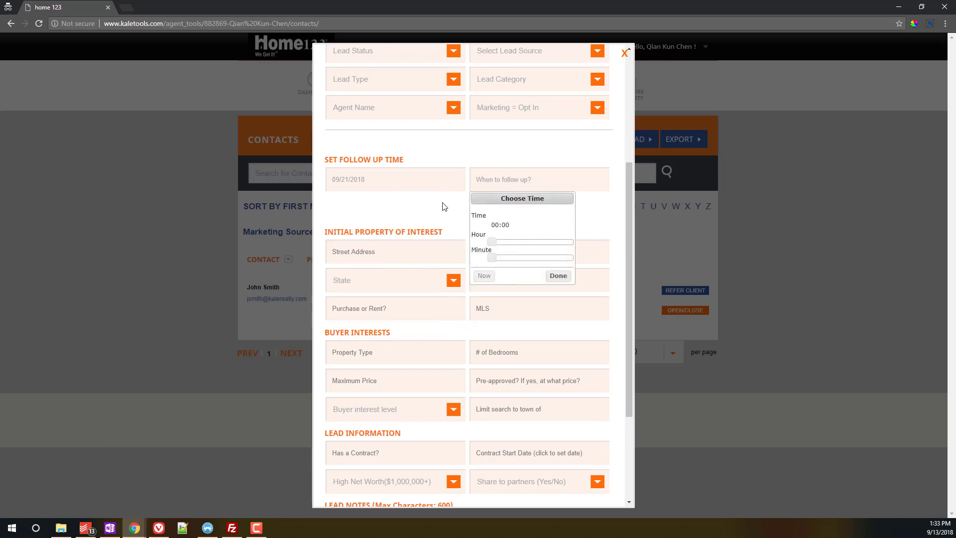
left_click(407, 183)
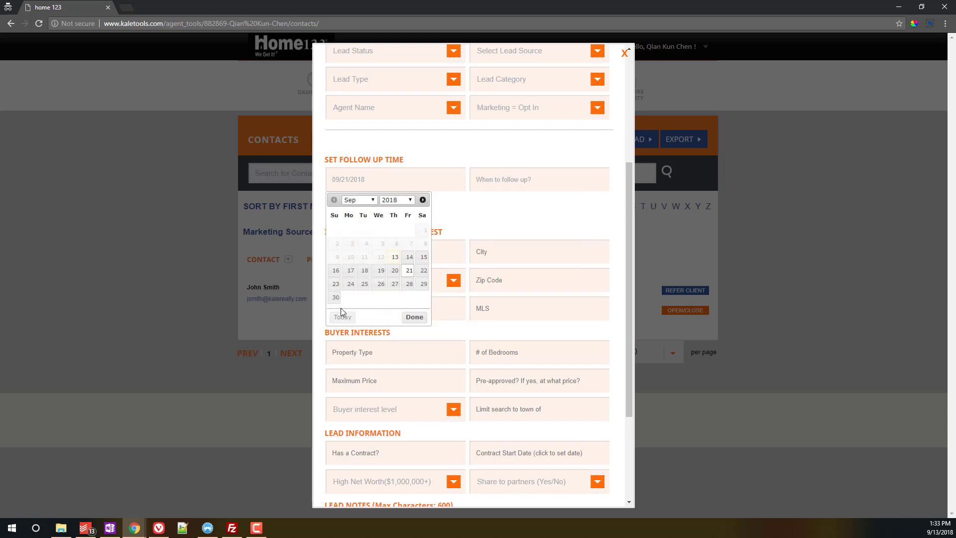
left_click(409, 271)
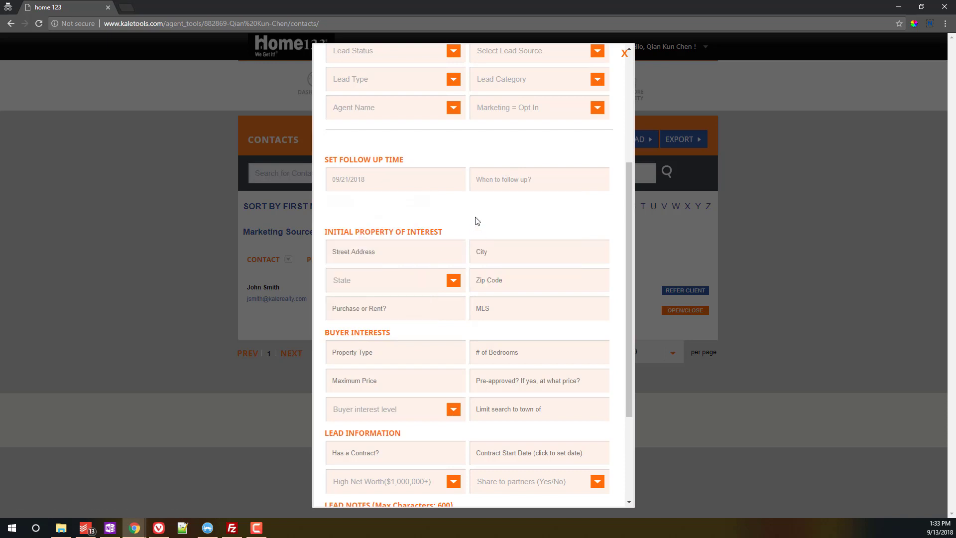
scroll(477, 221, "down", 3)
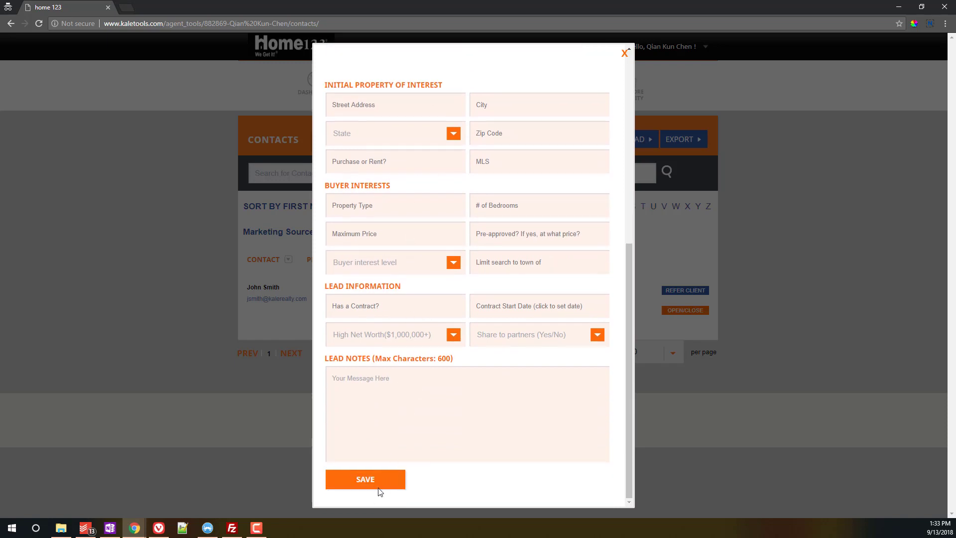
scroll(383, 323, "up", 7)
Step: Enter the lead's first name, last name, phone number and e-mail address
left_click(377, 134)
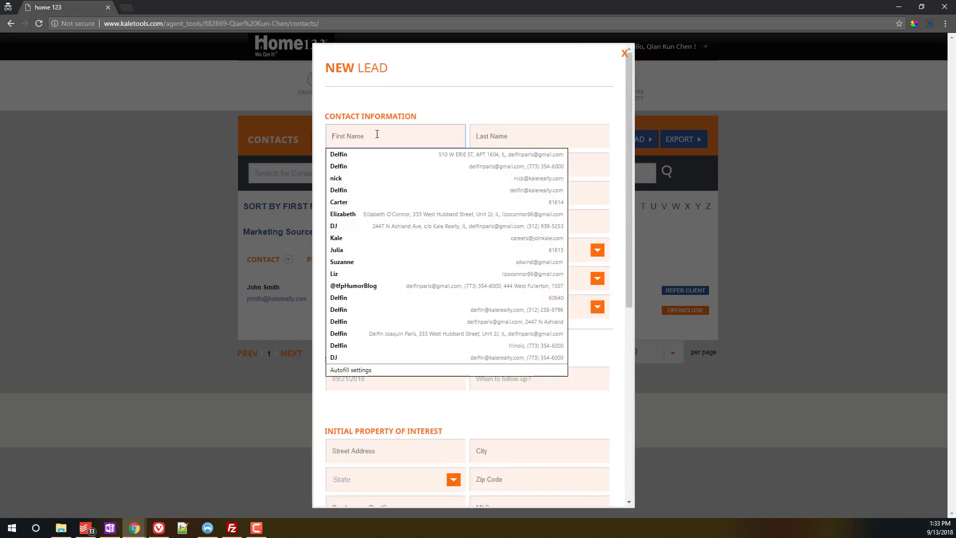
type("F")
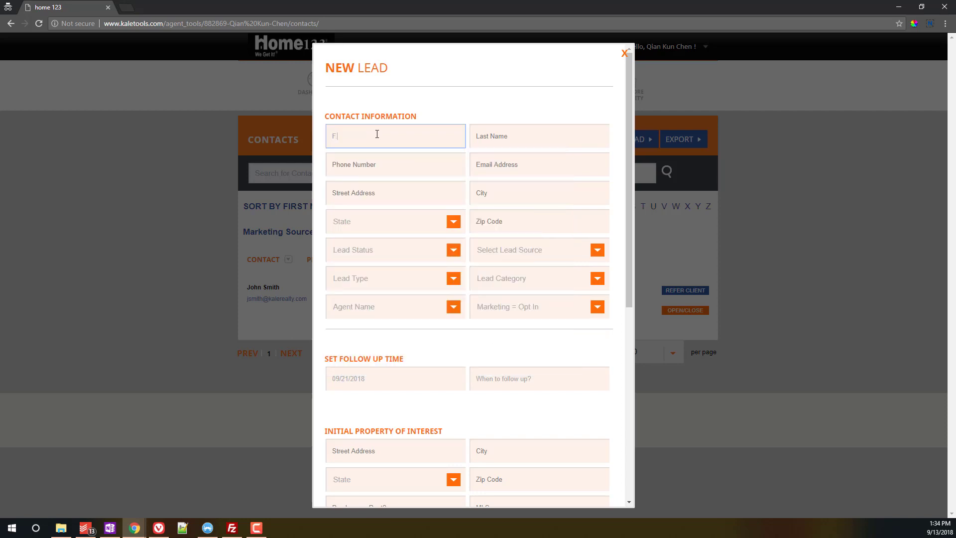
key("BackSpace")
key("Tab")
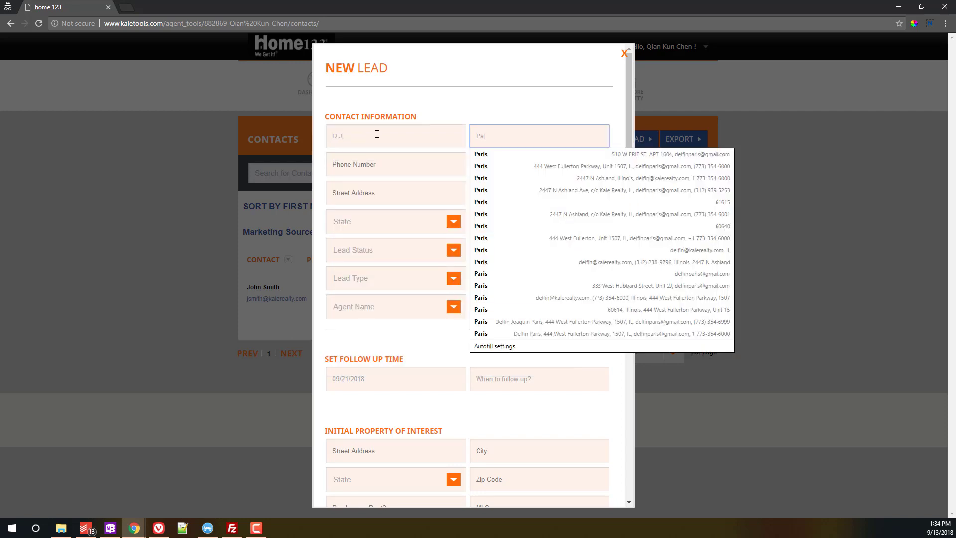
key("Tab")
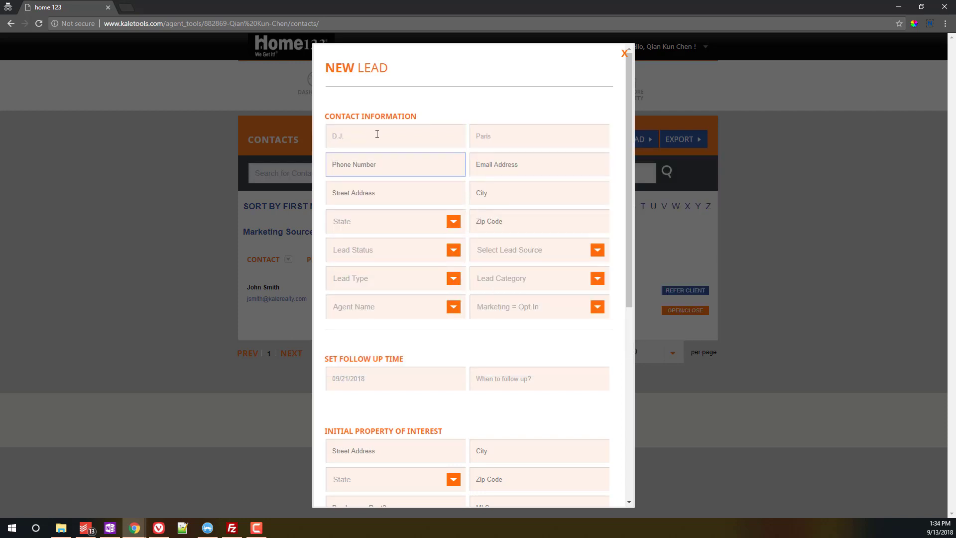
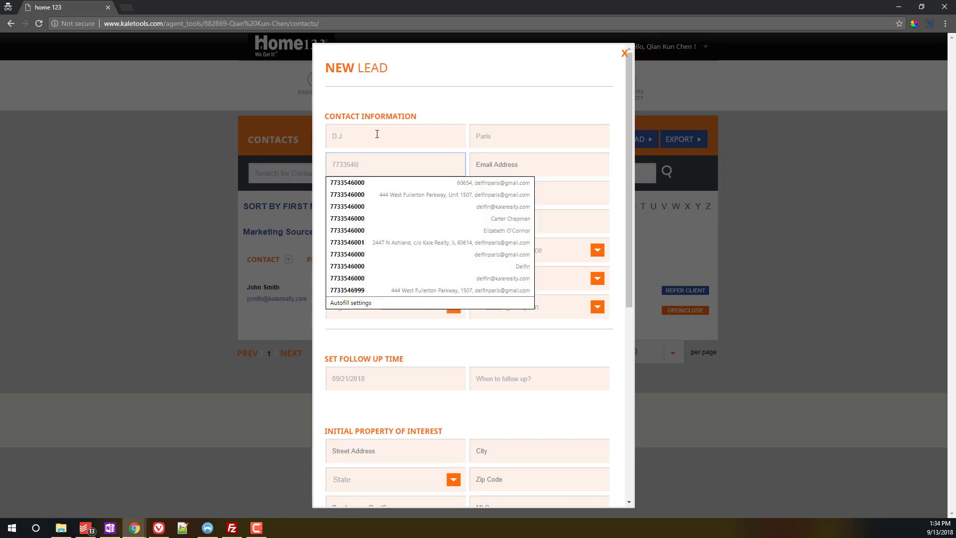
key("Tab")
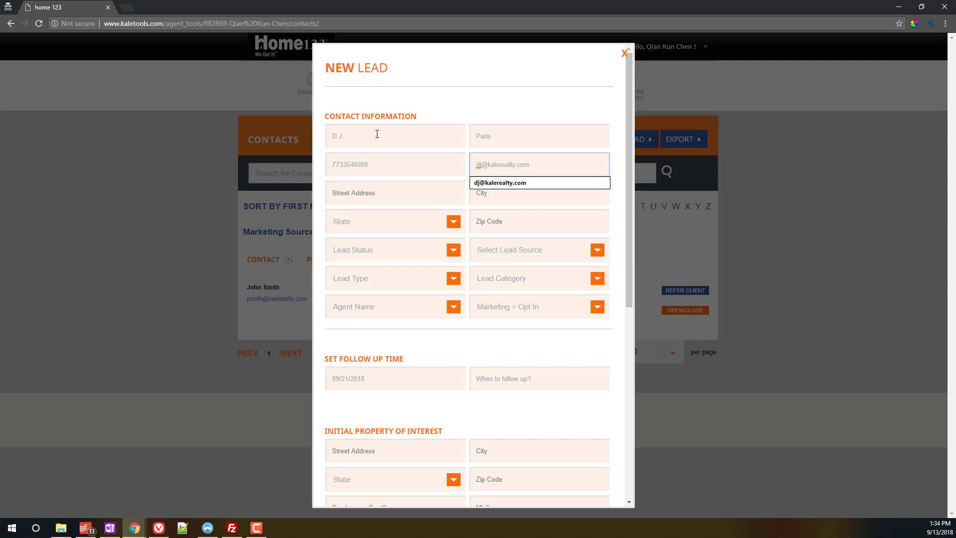
Step: Save the new lead to Contacts with its Sept. 21, 2018 follow-up
left_click(433, 348)
scroll(434, 349, "down", 3)
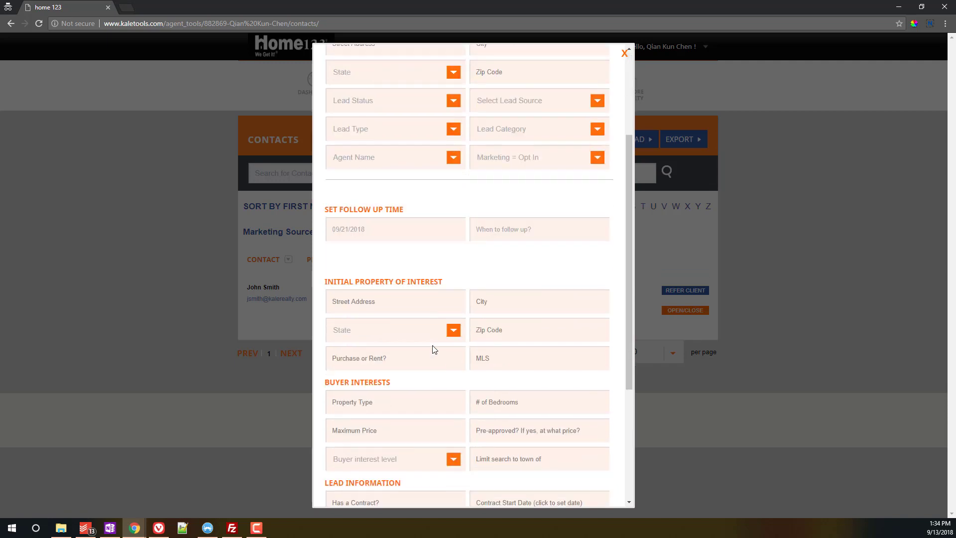
scroll(433, 349, "down", 4)
left_click(390, 481)
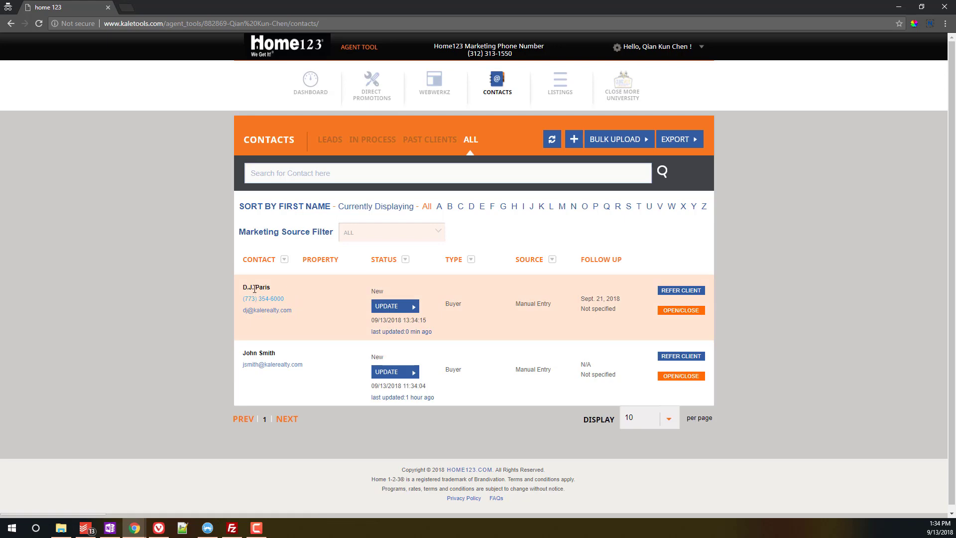
Step: Change the first contact's status from New to Prospect and confirm initiating a new drip
left_click(413, 307)
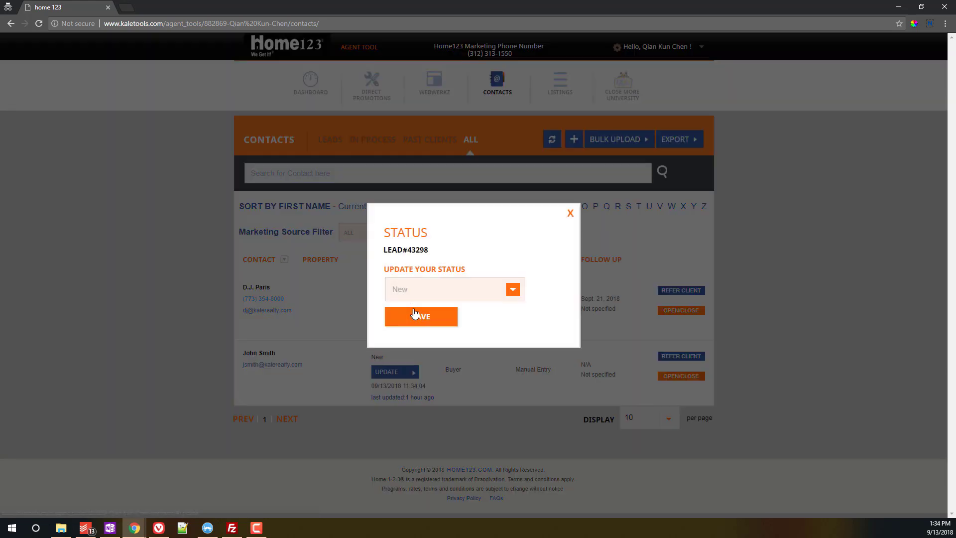
left_click(571, 214)
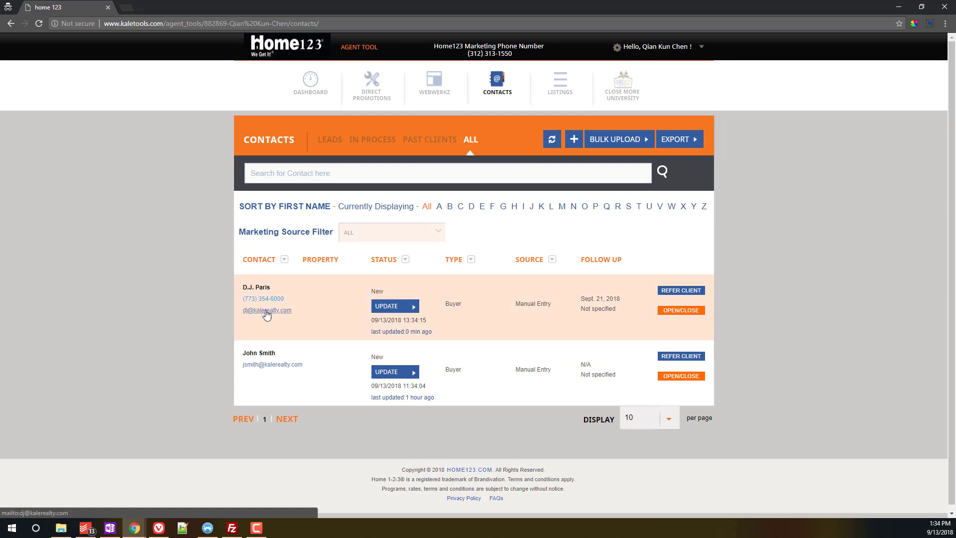
left_click(414, 308)
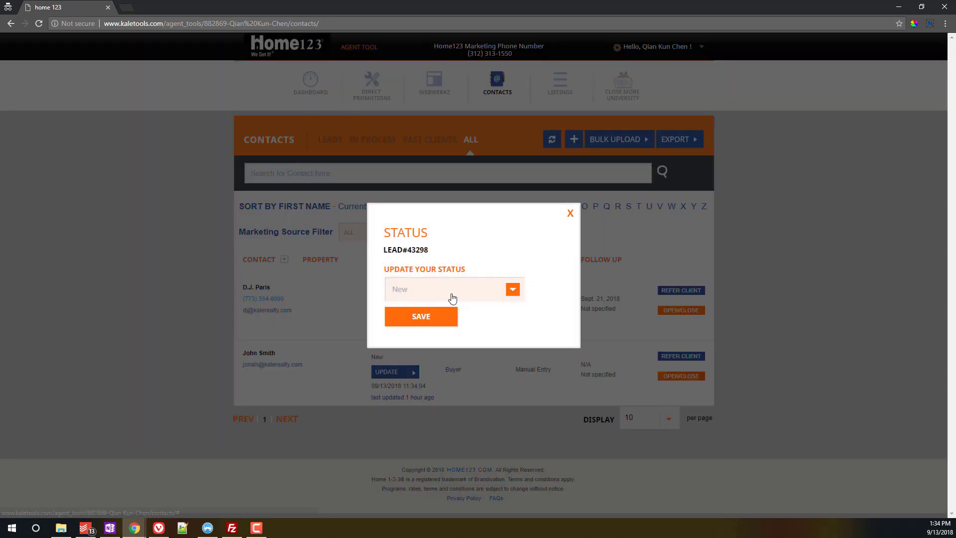
left_click(568, 215)
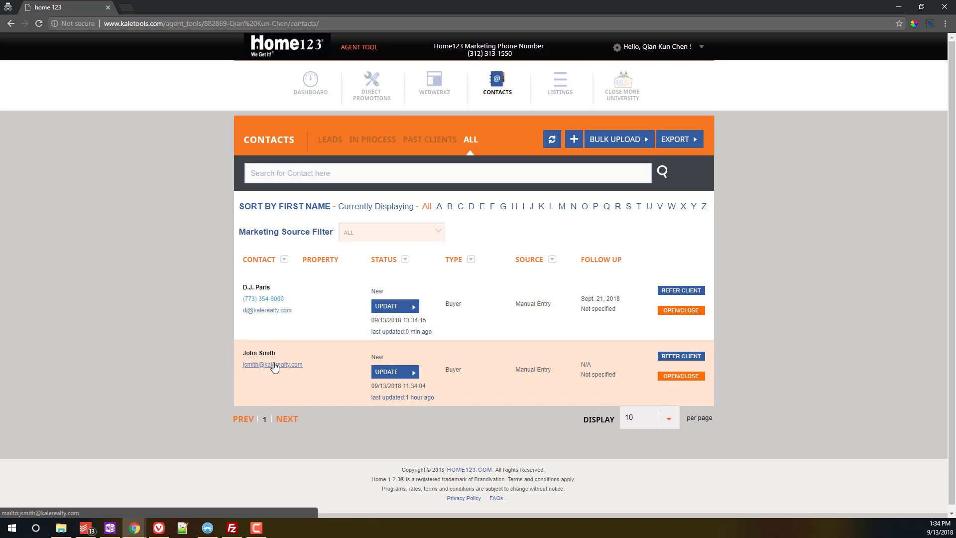
left_click(388, 304)
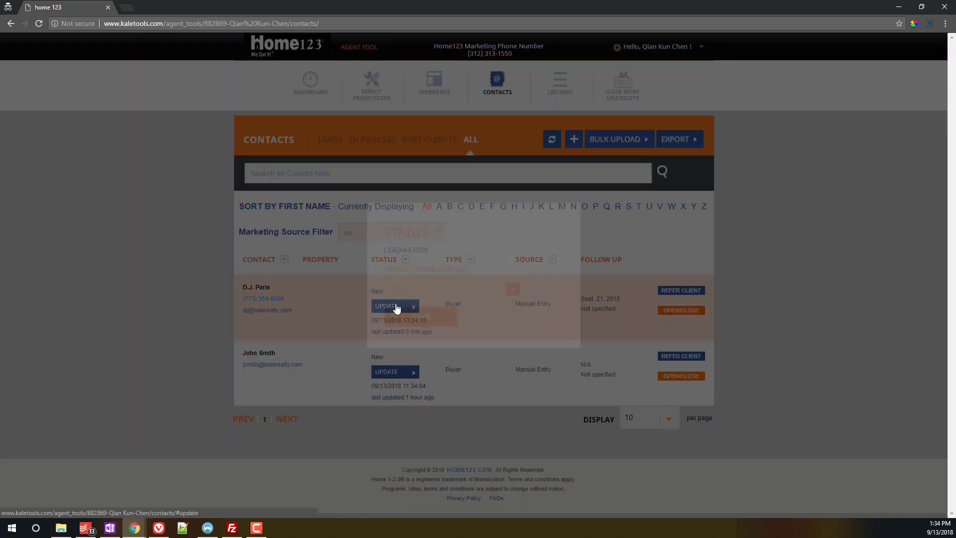
left_click(439, 289)
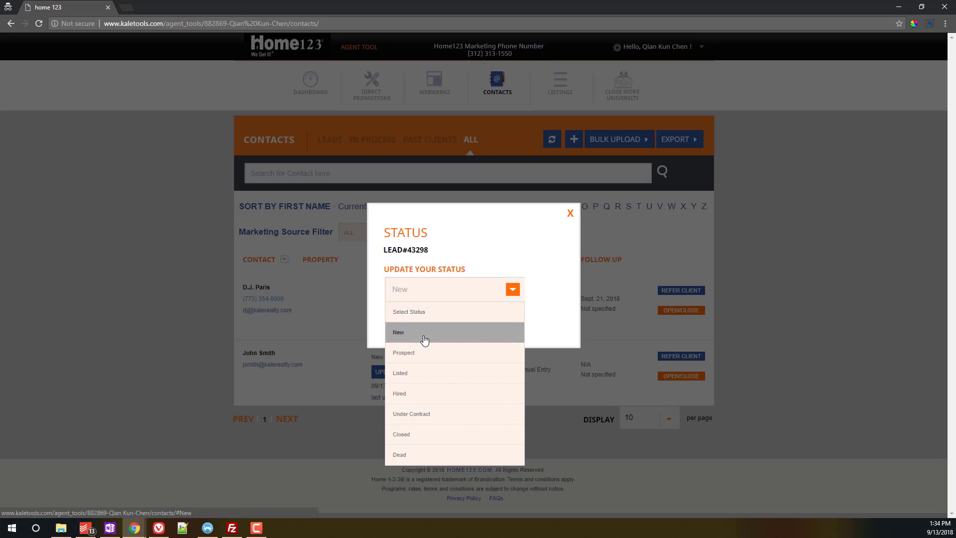
left_click(426, 352)
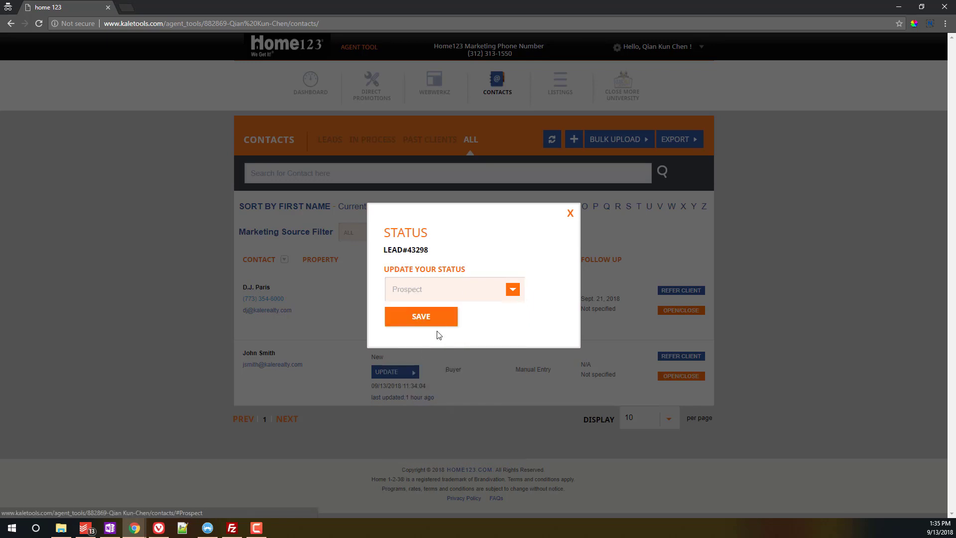
left_click(437, 319)
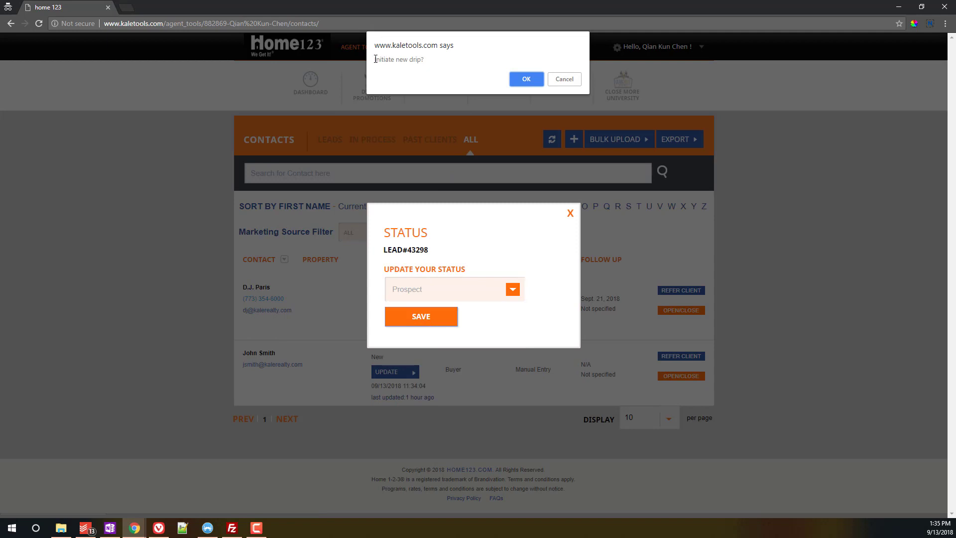
left_click_drag(374, 59, 431, 89)
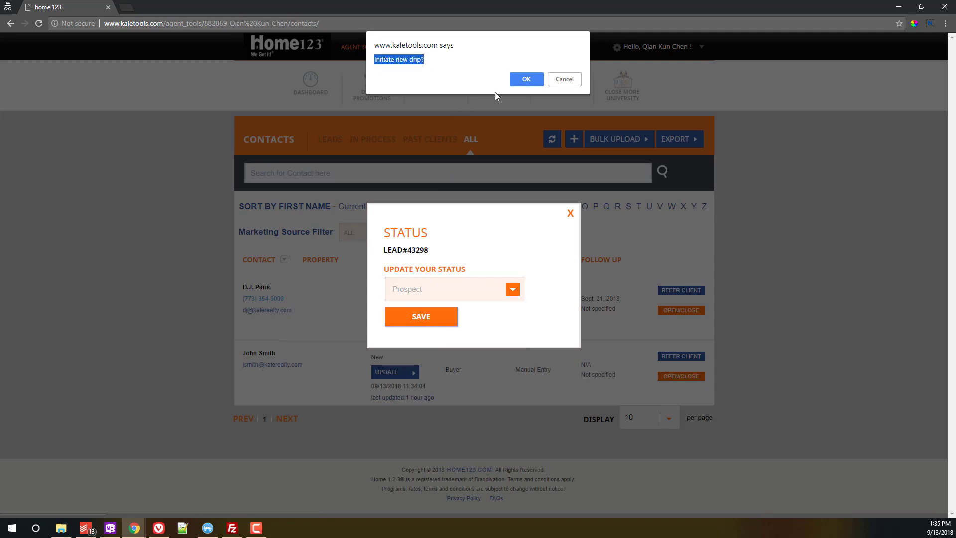
left_click(527, 80)
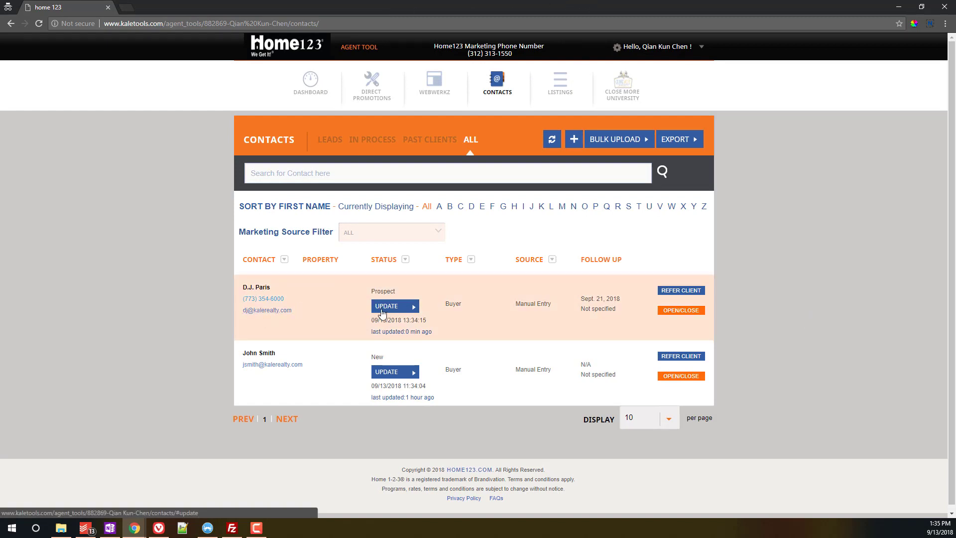
Step: Expand the first contact's record with Lead Information, Social, Marketing History and Referrals sections
left_click(681, 310)
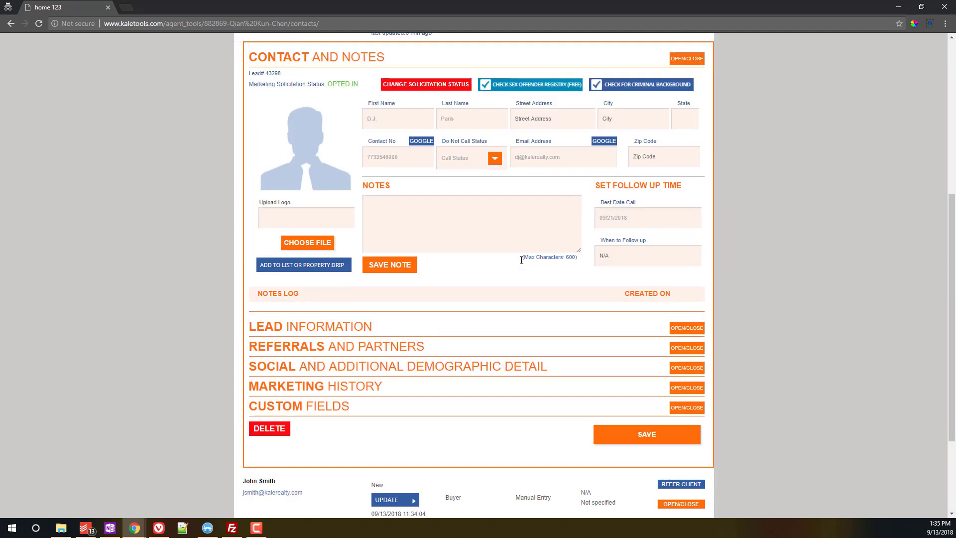
left_click(687, 328)
scroll(688, 331, "down", 2)
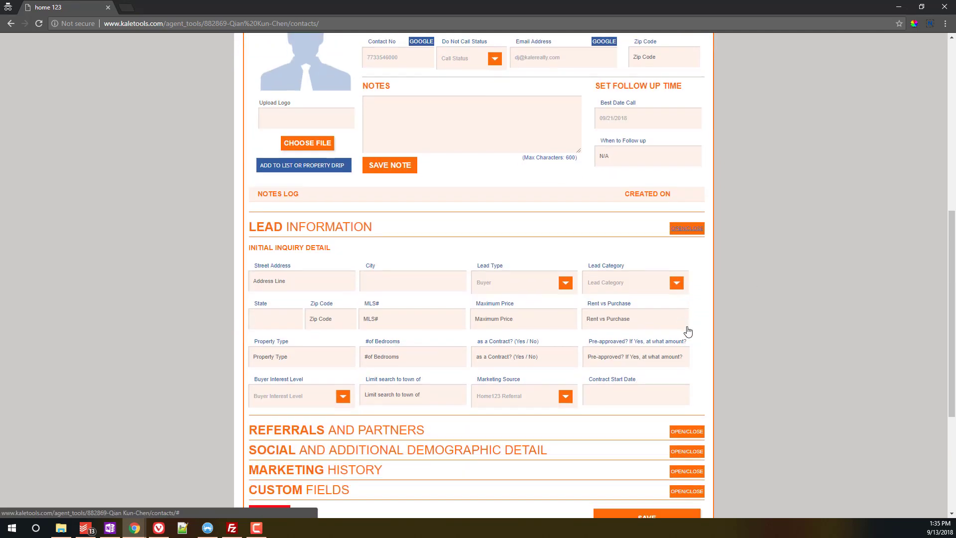
scroll(691, 360, "down", 2)
left_click(686, 352)
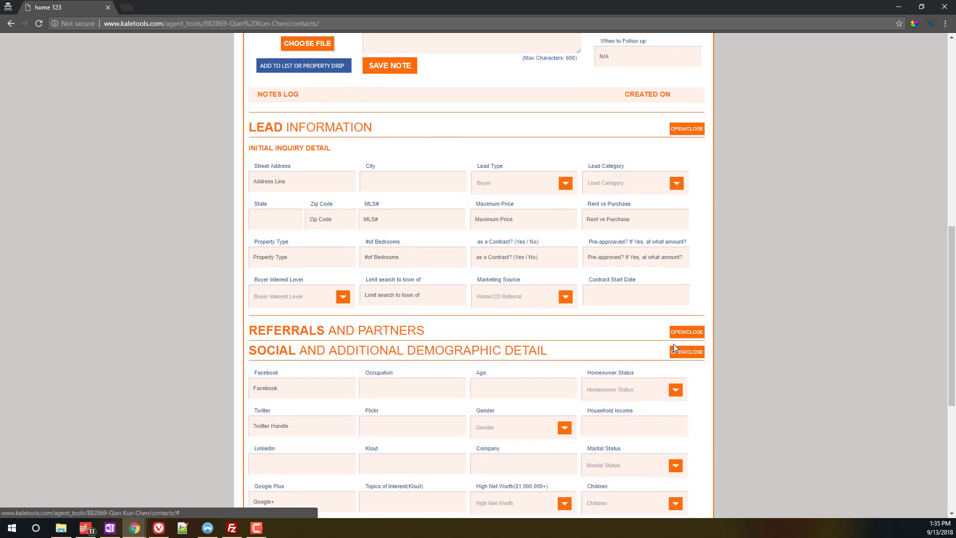
scroll(673, 343, "down", 2)
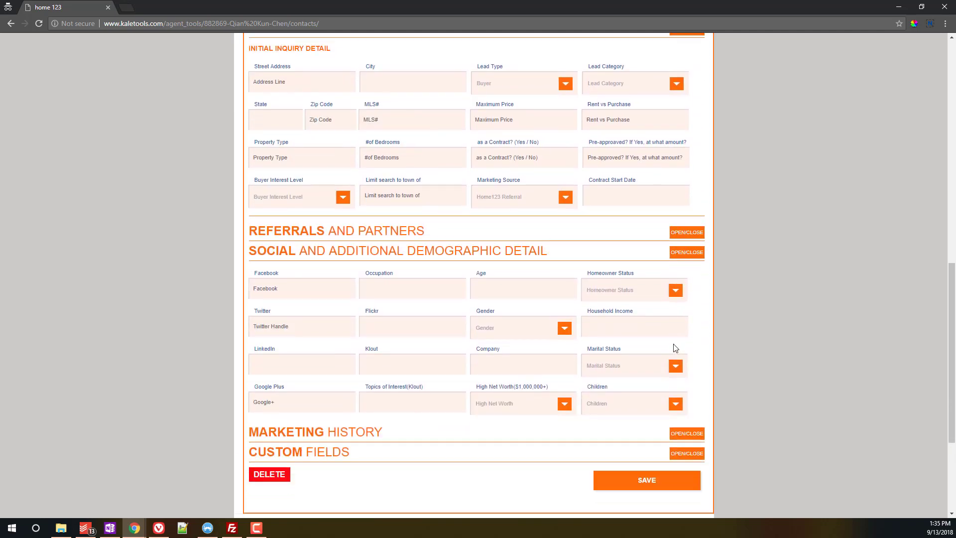
left_click(680, 434)
scroll(658, 393, "down", 4)
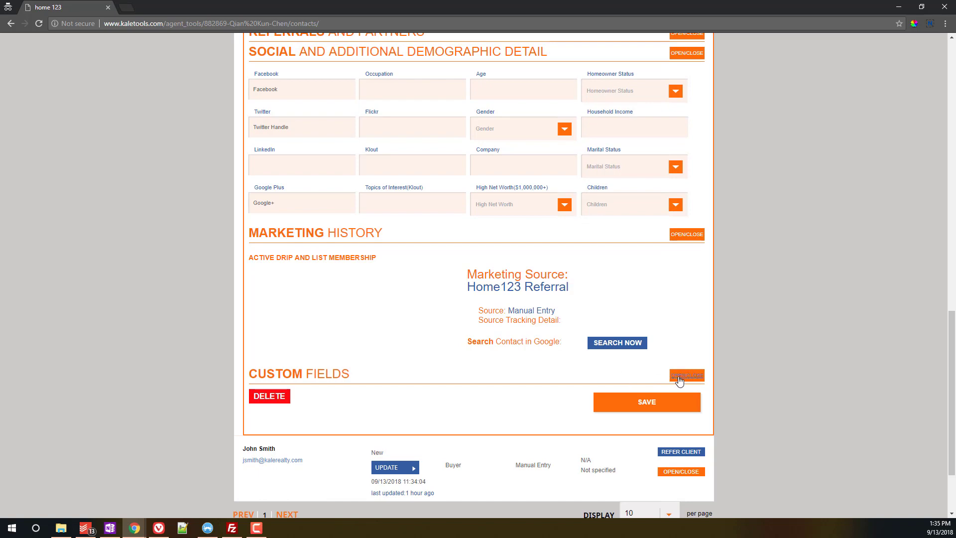
scroll(680, 378, "up", 3)
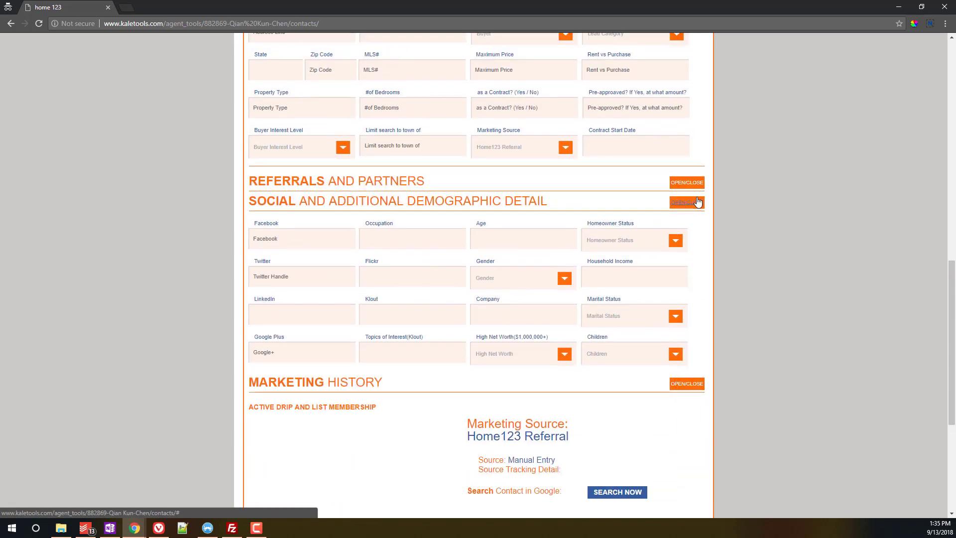
left_click(689, 182)
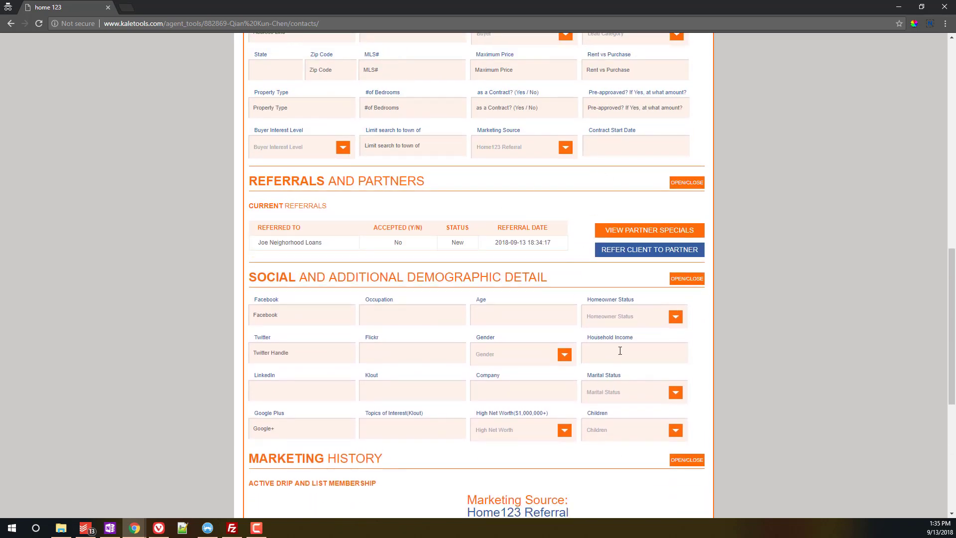
scroll(620, 339, "up", 4)
scroll(620, 347, "up", 5)
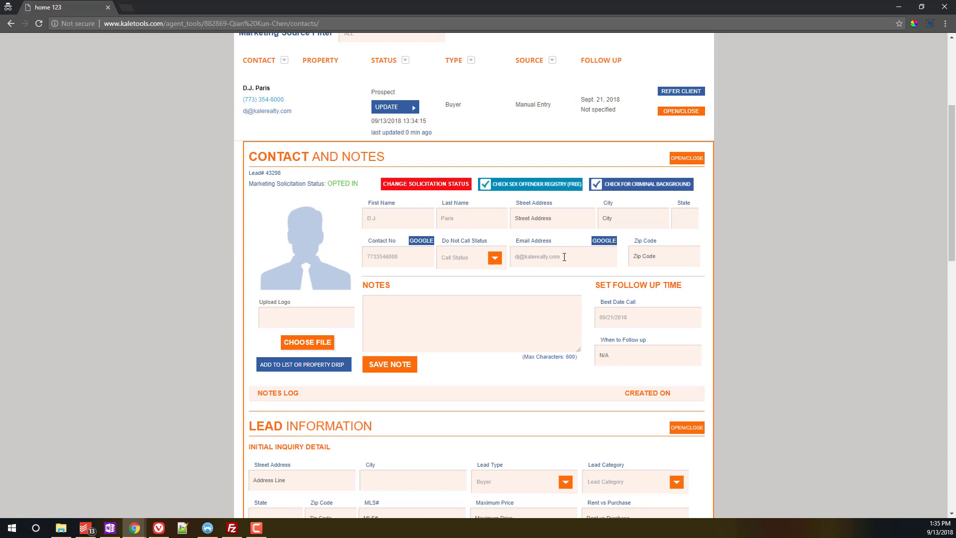
Step: Select the contact's current kalerealty address in the Email Address field
scroll(506, 271, "down", 1)
left_click(561, 206)
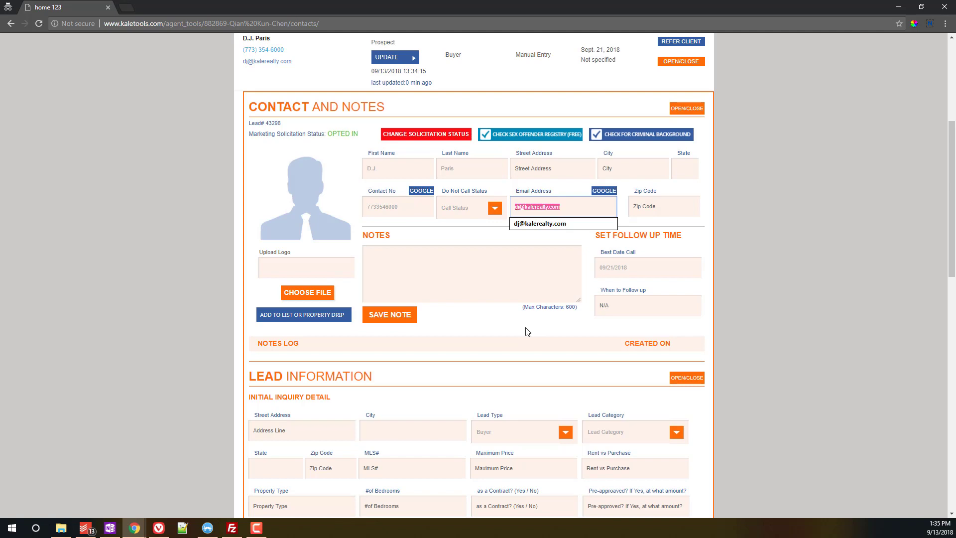
left_click_drag(577, 206, 568, 239)
scroll(570, 242, "down", 10)
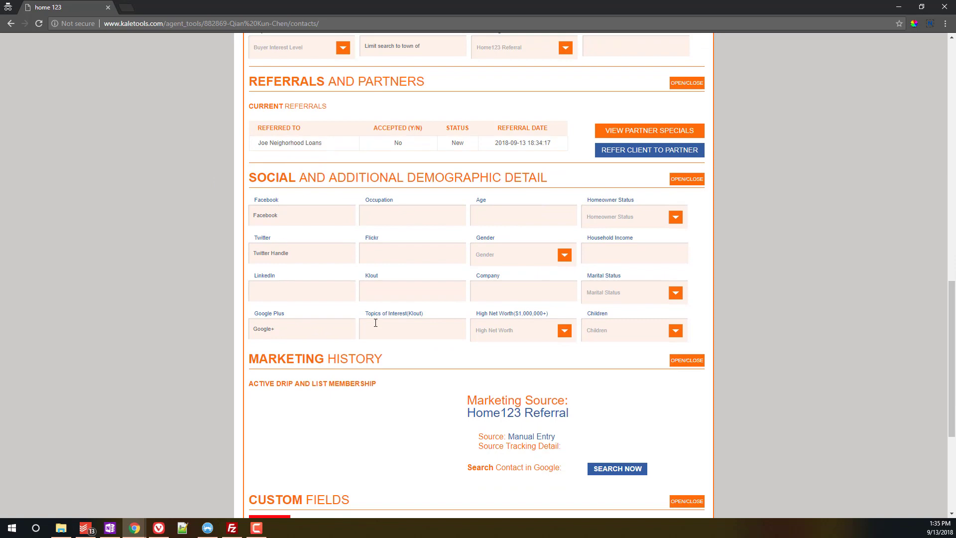
scroll(448, 319, "up", 7)
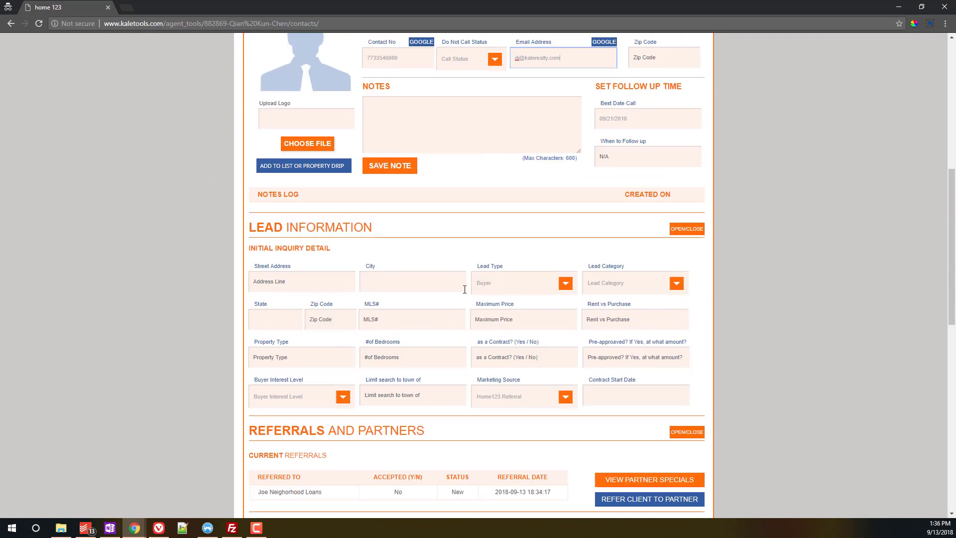
scroll(483, 273, "up", 3)
triple_click(575, 206)
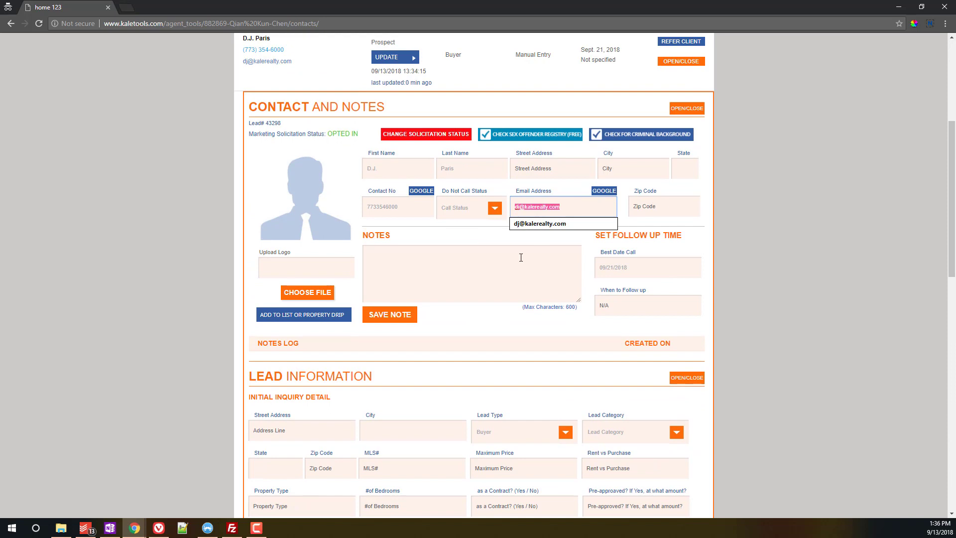
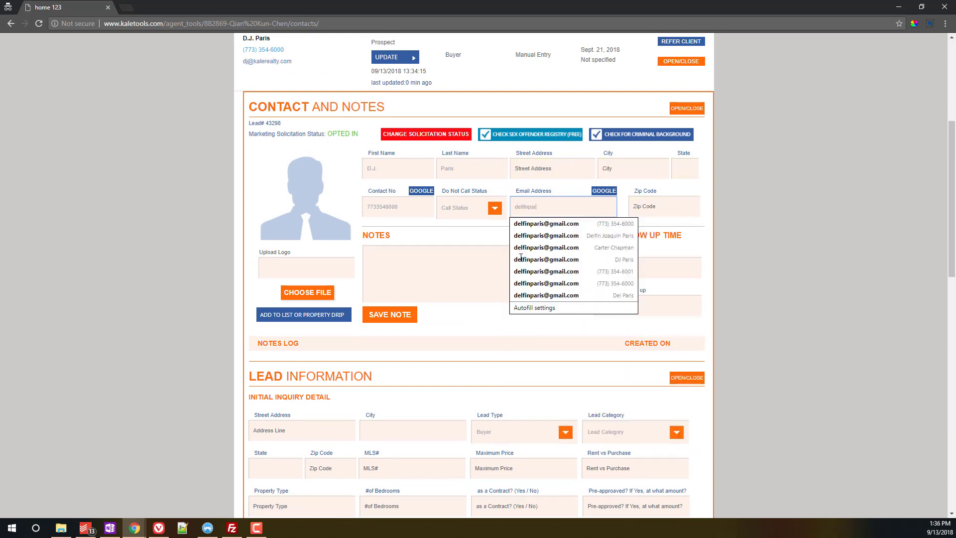
Step: Type the new Gmail address in its place, ignoring the autofill suggestions
key("Down")
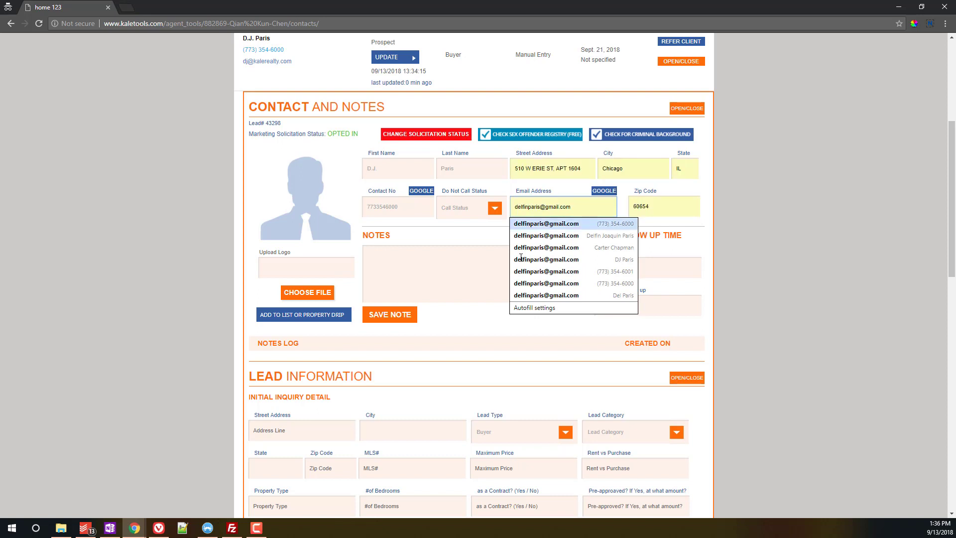
left_click(537, 167)
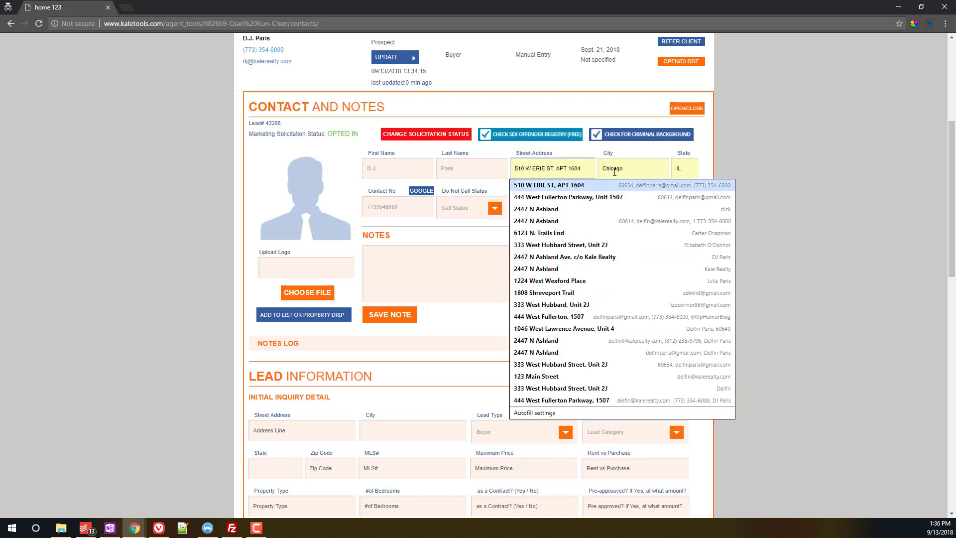
left_click(804, 148)
left_click(560, 207)
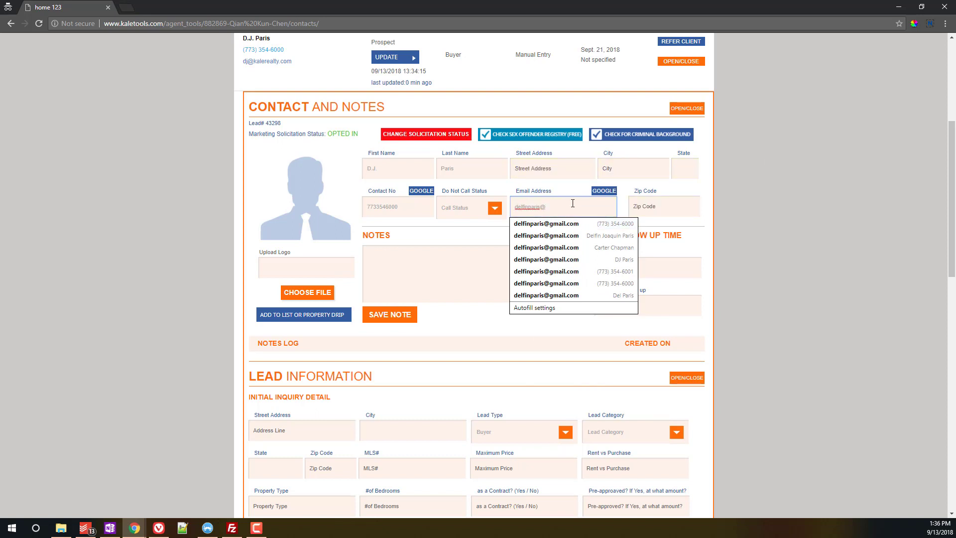
type("gmail.com")
left_click(747, 230)
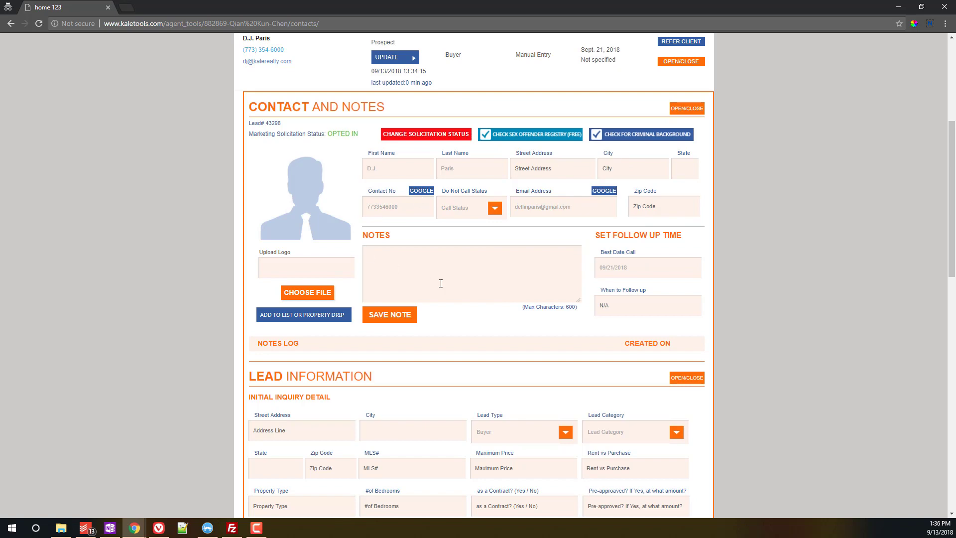
scroll(441, 283, "down", 10)
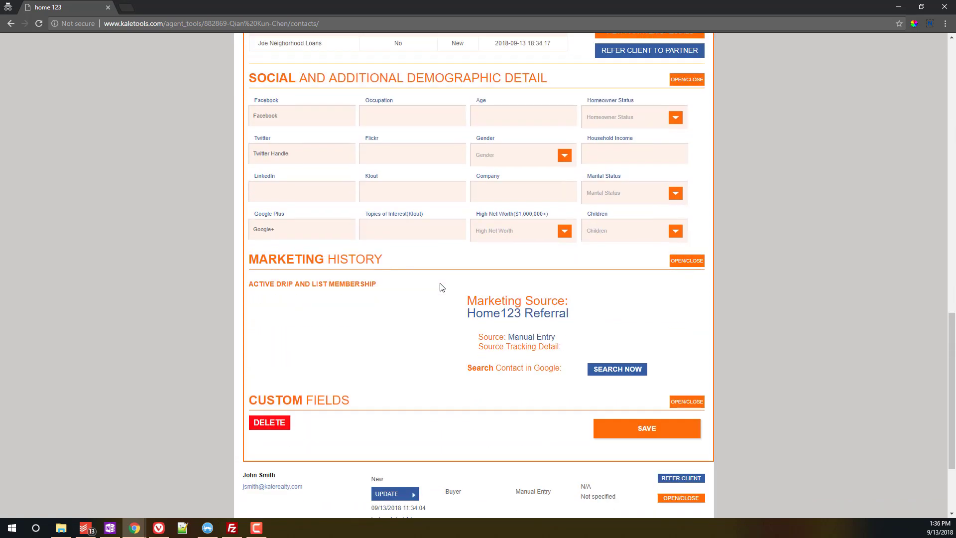
Step: Save the updated email address and reopen the first contact's full record
left_click(632, 427)
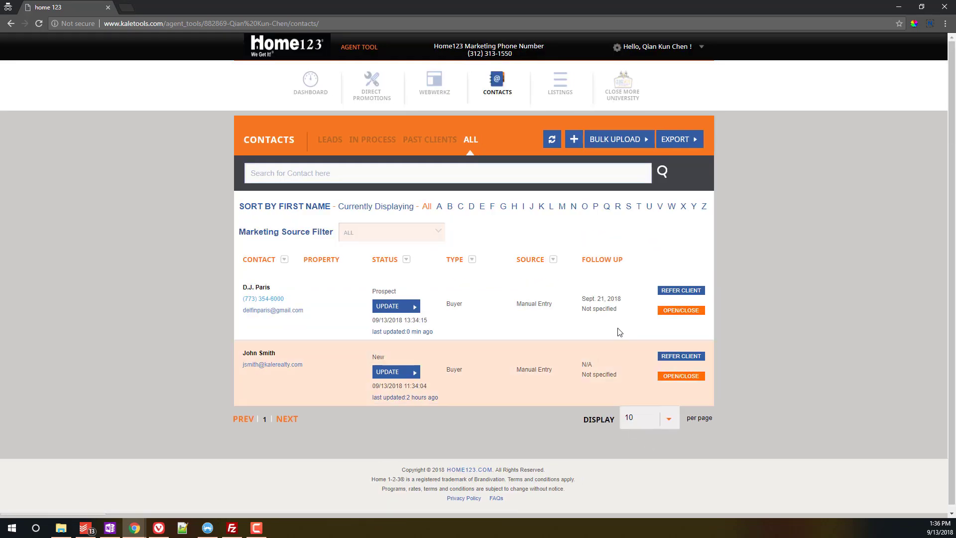
left_click(681, 310)
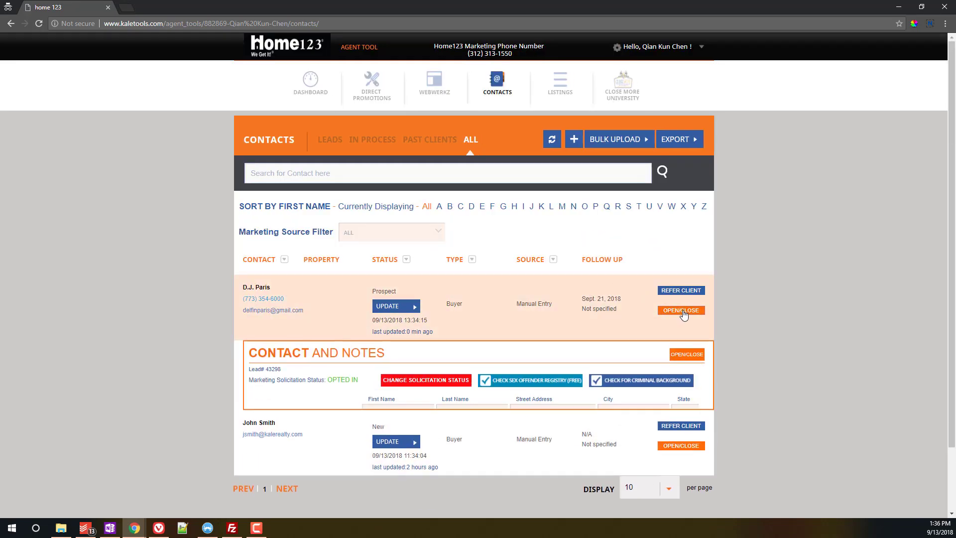
scroll(694, 304, "down", 6)
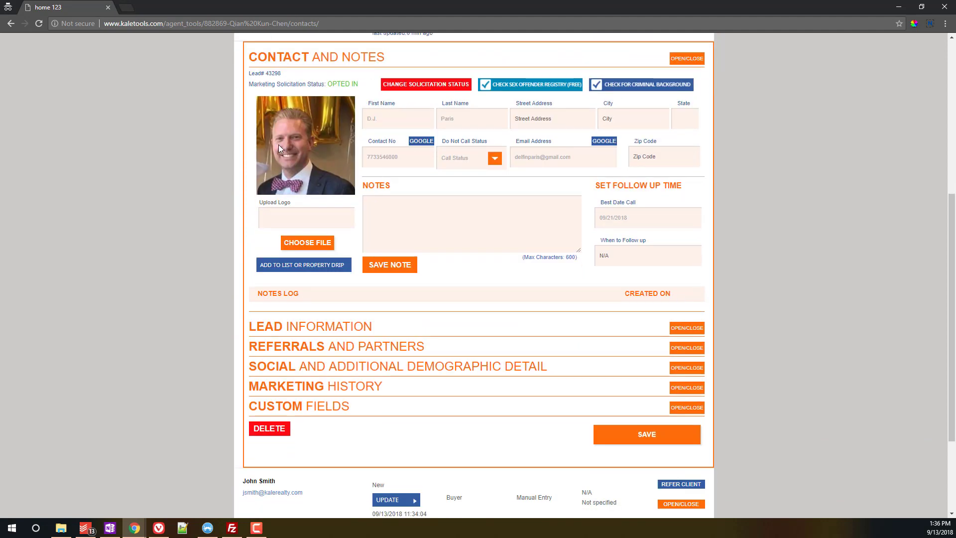
scroll(456, 251, "down", 3)
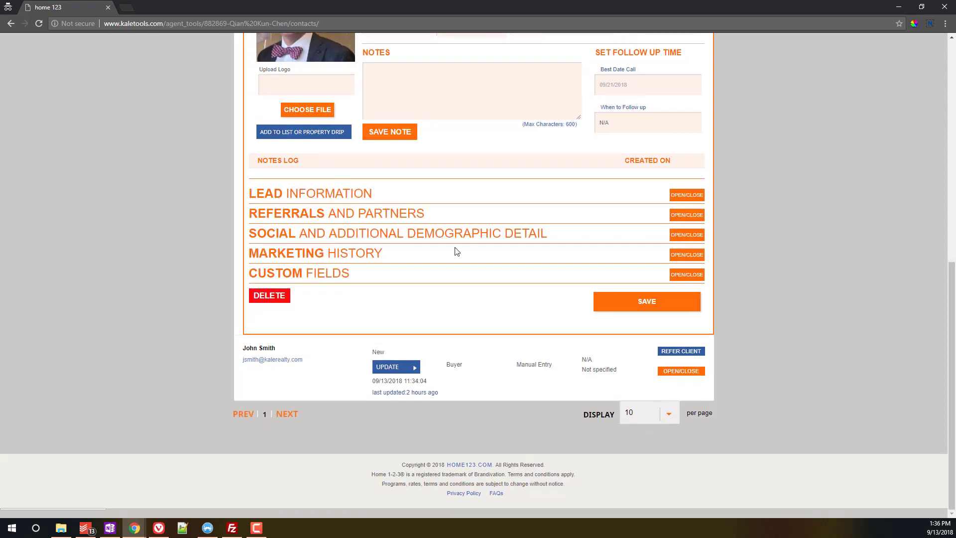
Step: Show the Social and Demographic section and review the Facebook, Twitter and LinkedIn links
left_click(687, 236)
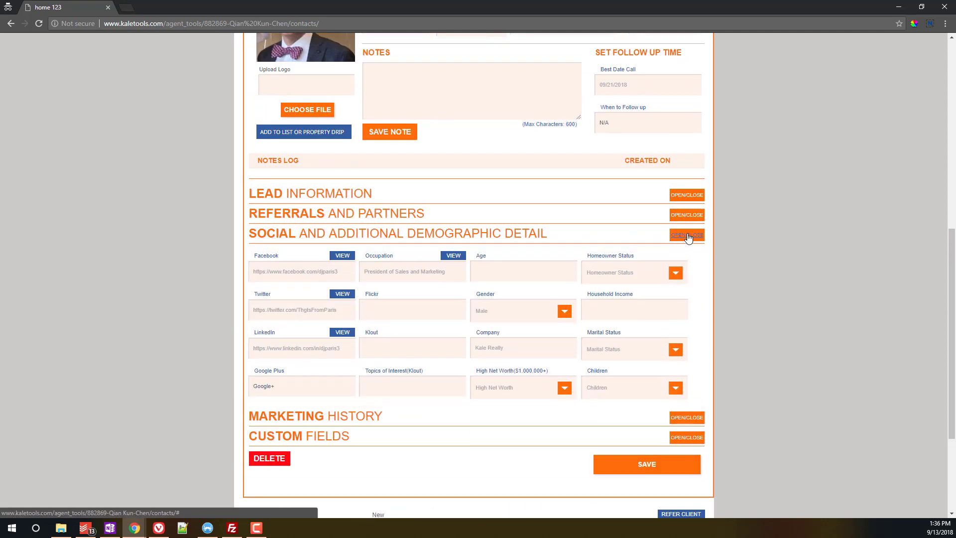
left_click_drag(252, 271, 339, 272)
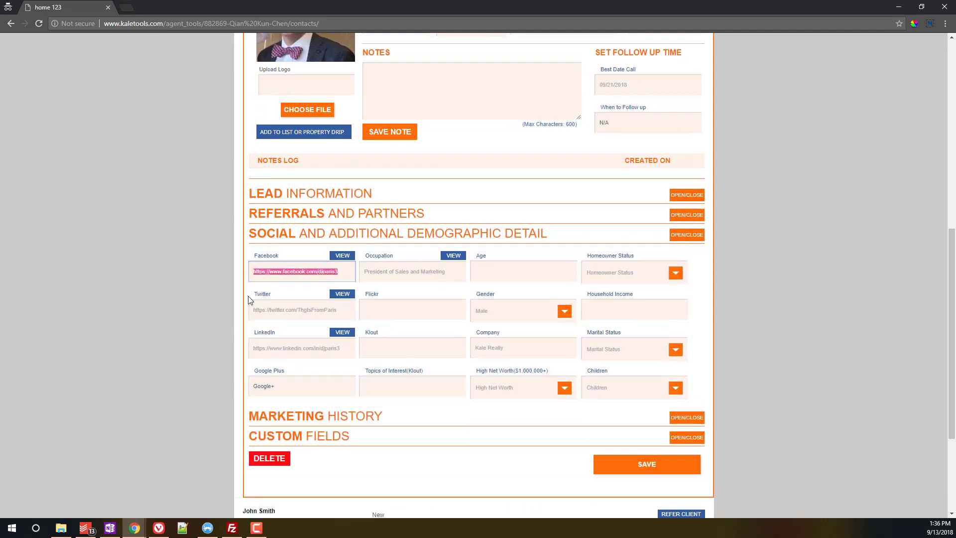
left_click_drag(251, 309, 361, 316)
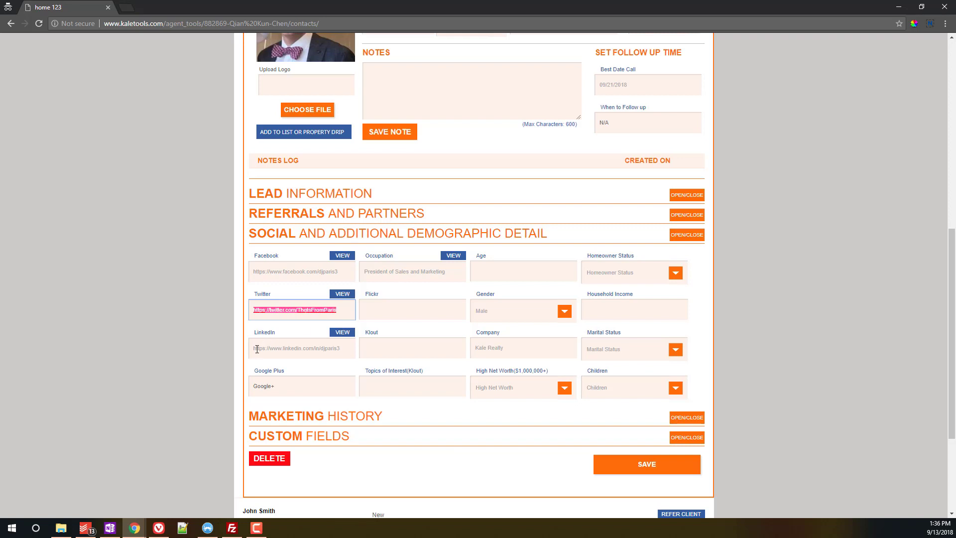
left_click_drag(257, 349, 382, 367)
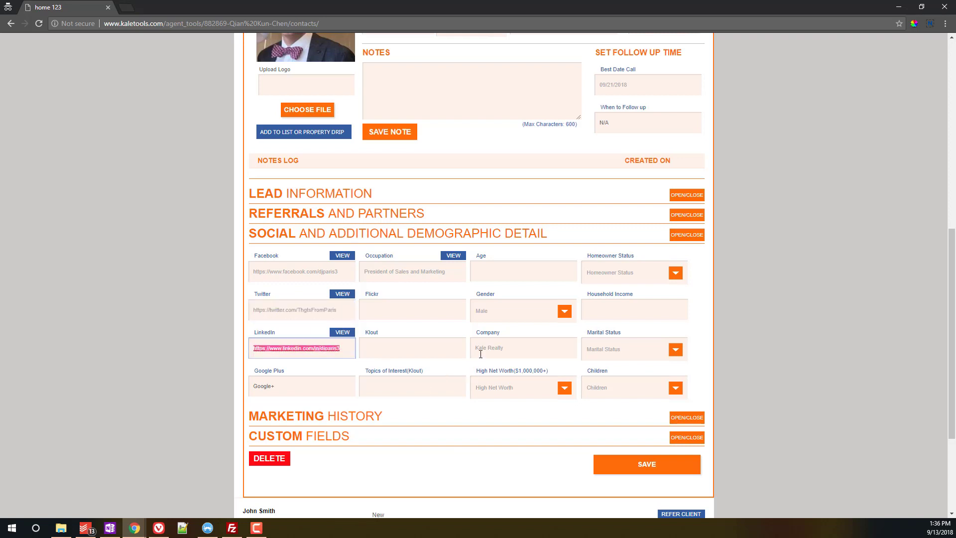
left_click(786, 290)
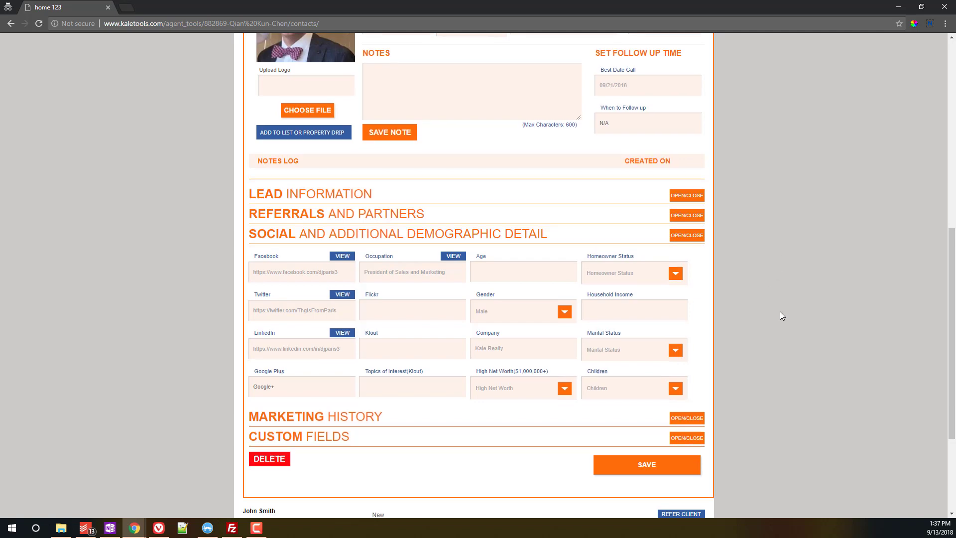
scroll(782, 315, "up", 4)
scroll(782, 315, "down", 2)
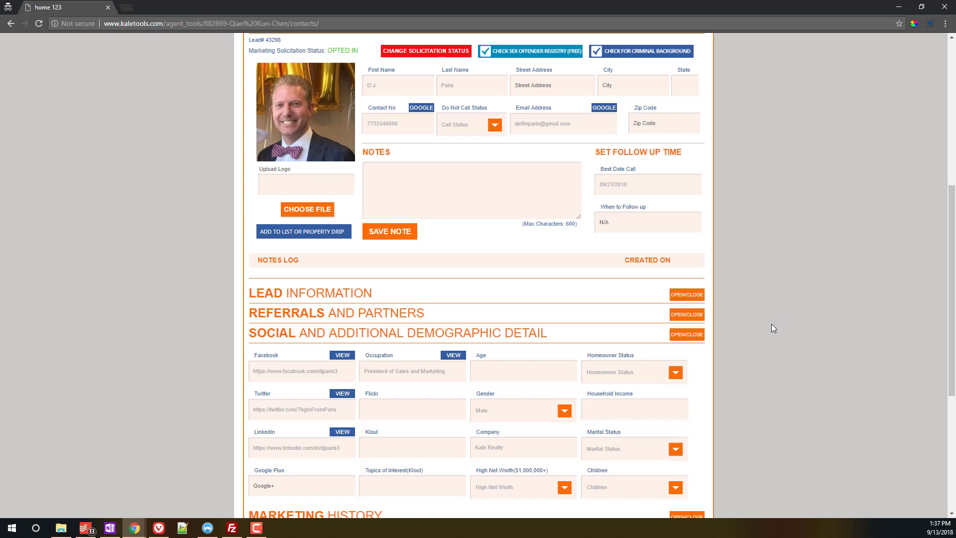
scroll(791, 327, "up", 3)
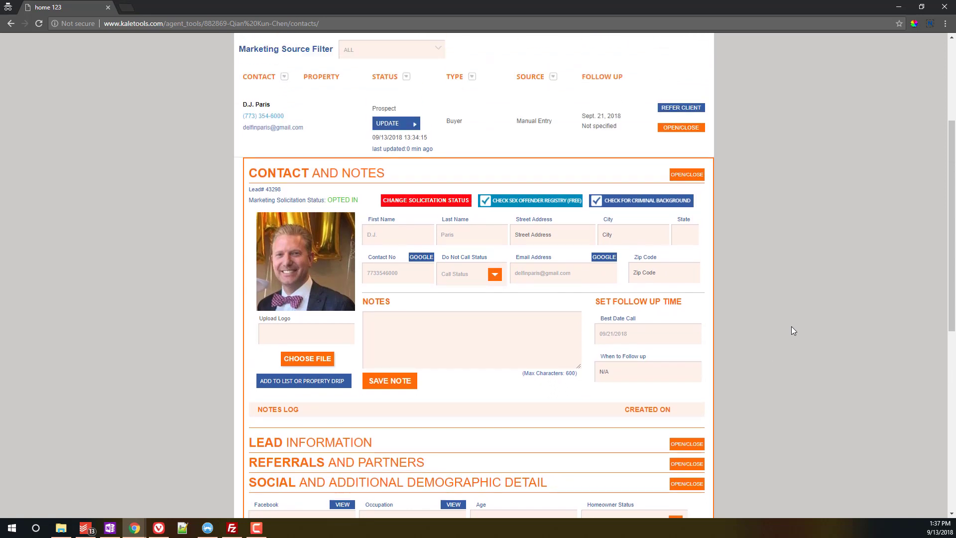
scroll(787, 291, "up", 2)
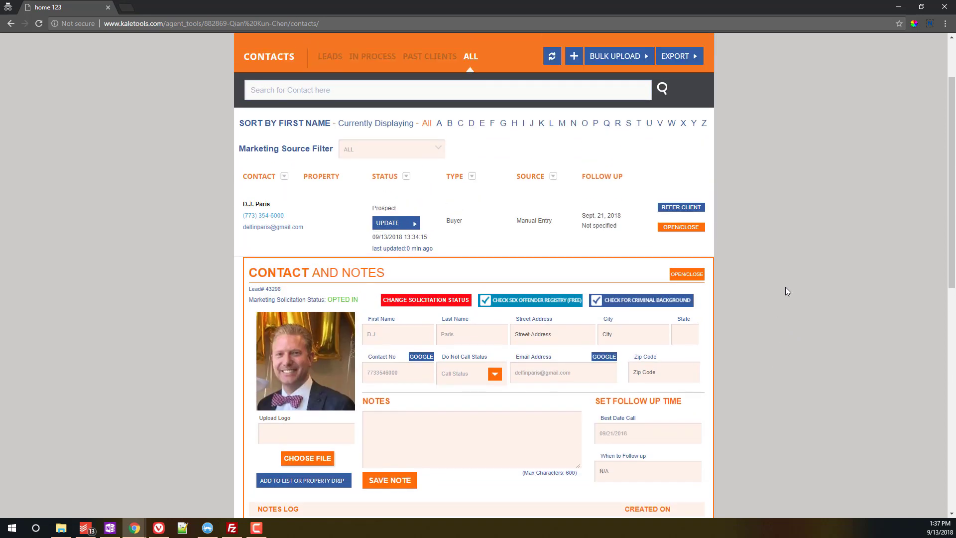
scroll(787, 261, "up", 2)
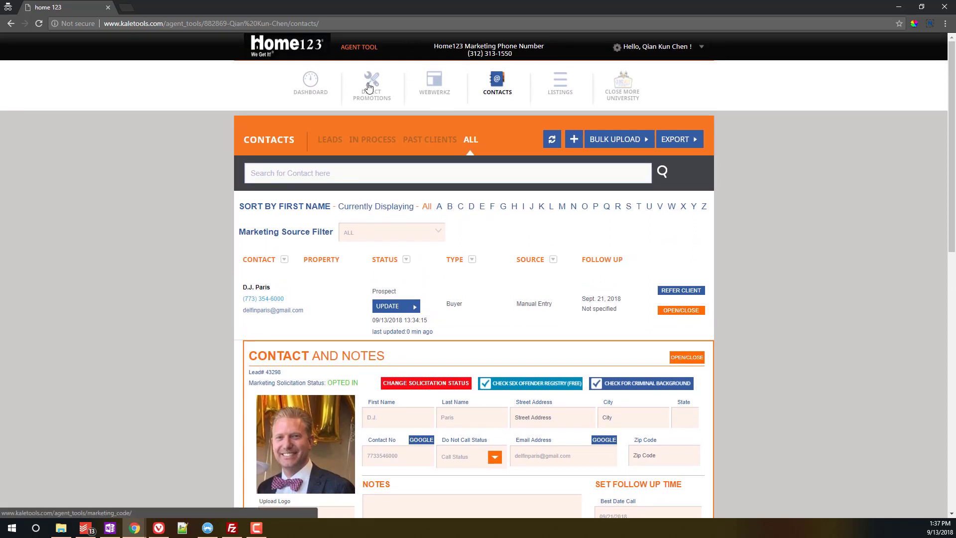
Step: Go to Direct Promotions and open Manage Lists, showing the Future Clients list
left_click(369, 86)
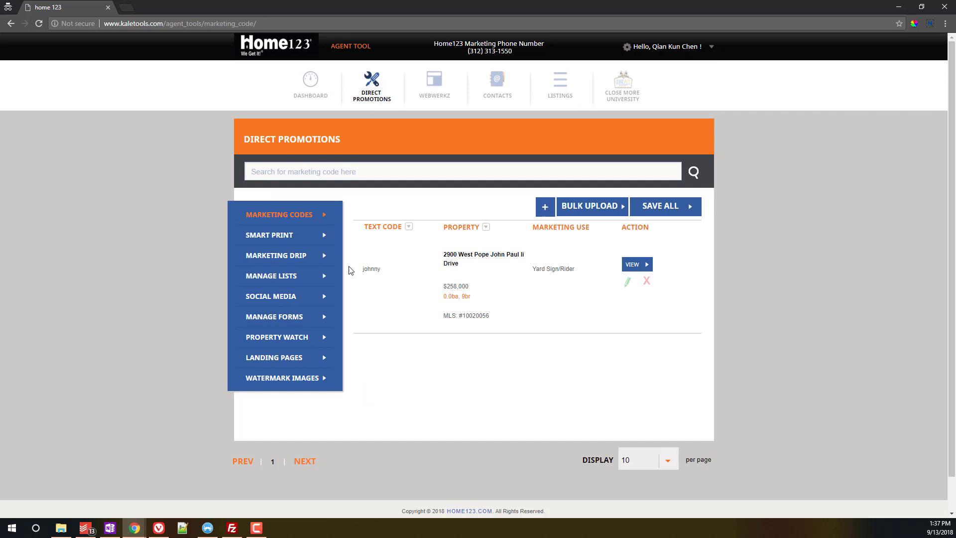
left_click(285, 278)
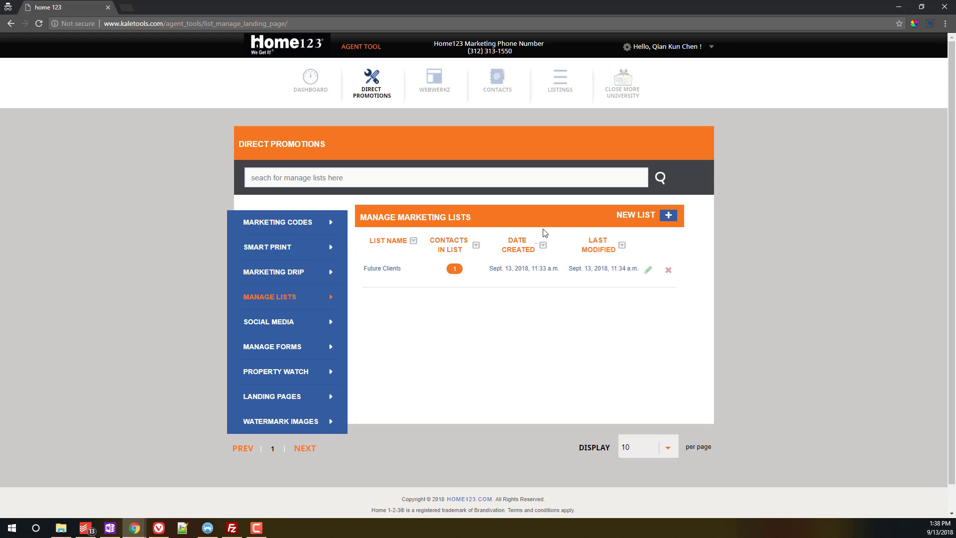
Step: Create the 'People We Meet Socially' marketing list containing the first contact
left_click(668, 217)
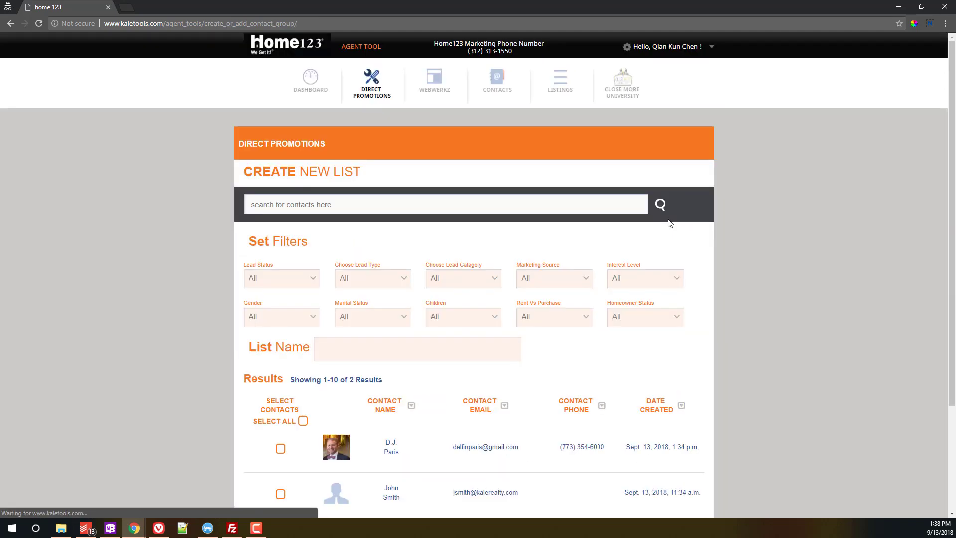
left_click(429, 346)
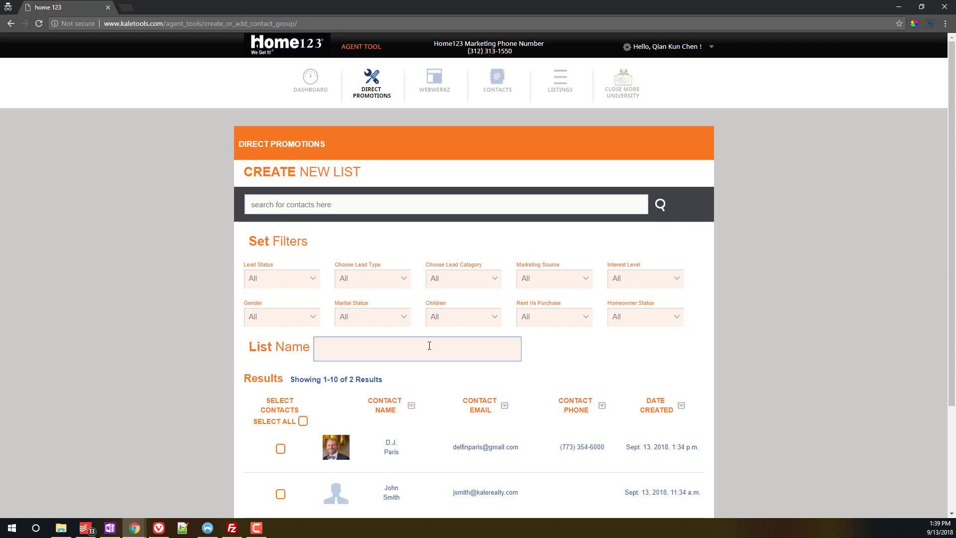
type("People We N")
type("eet Socially")
scroll(429, 346, "down", 3)
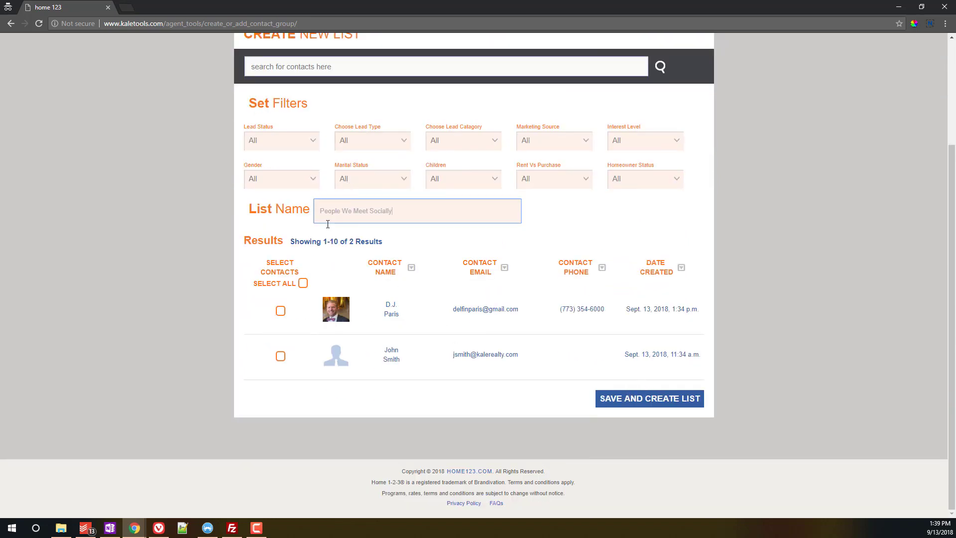
left_click(280, 312)
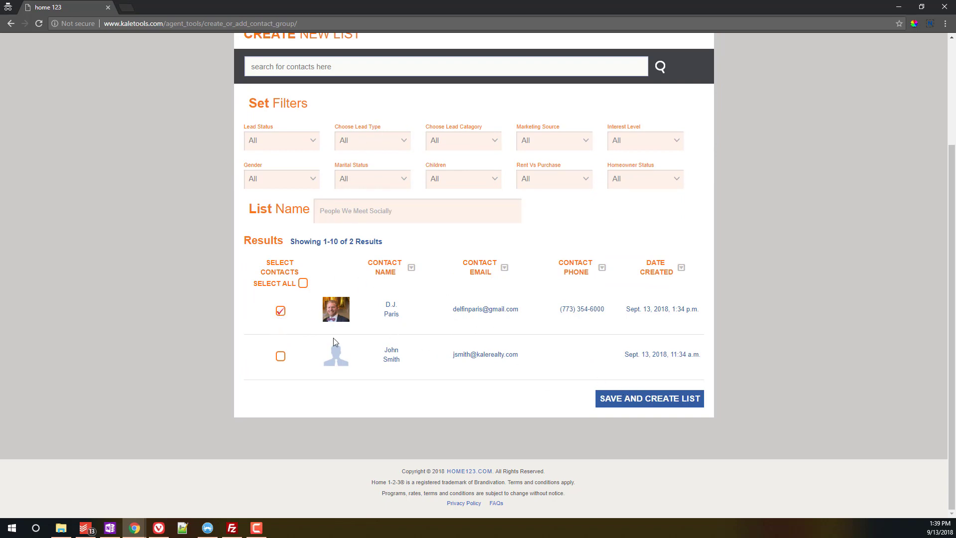
left_click(640, 399)
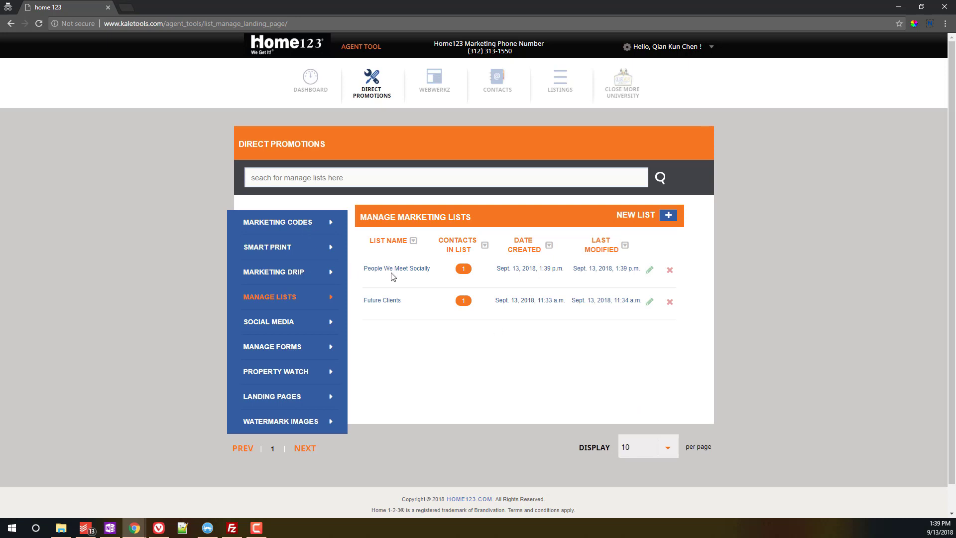
Step: Open the Marketing Drip library from the Direct Promotions side menu
left_click(274, 273)
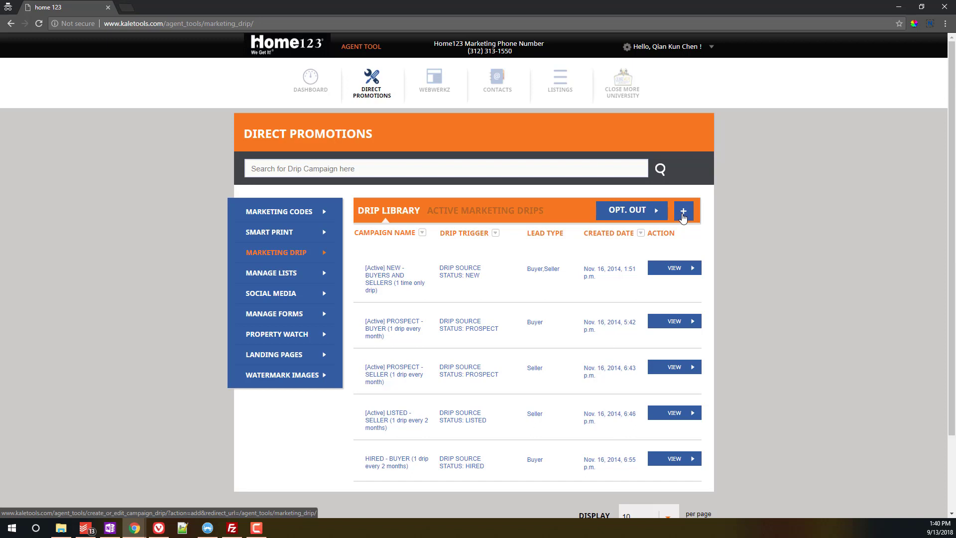
Step: Add a new drip campaign named 'People I Meet Socially' with lead type All
left_click(684, 212)
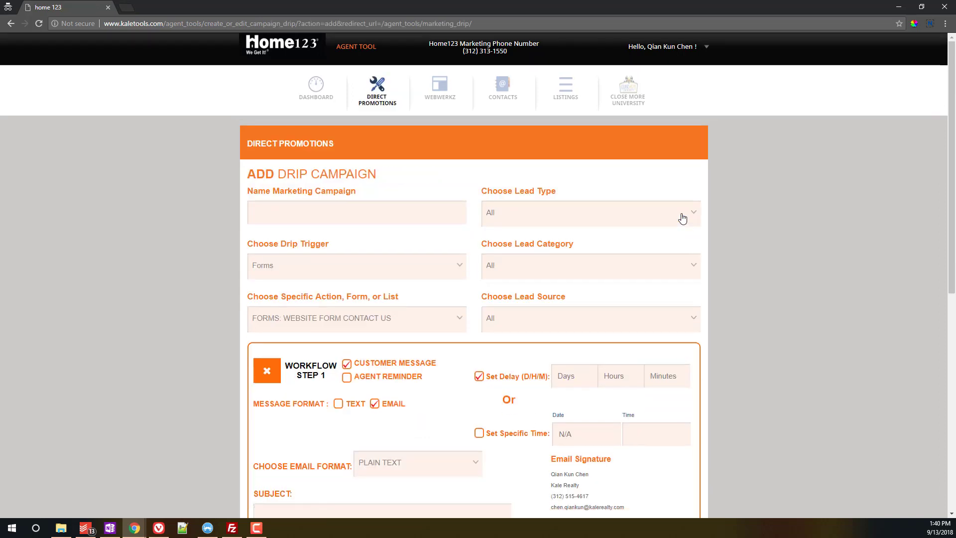
left_click(295, 214)
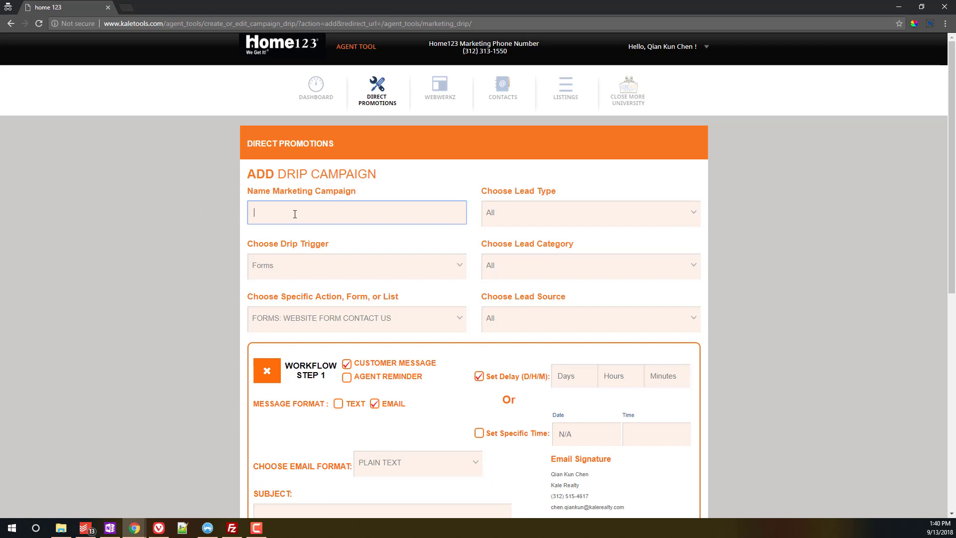
type("People I Met")
type("t Socially")
left_click(500, 217)
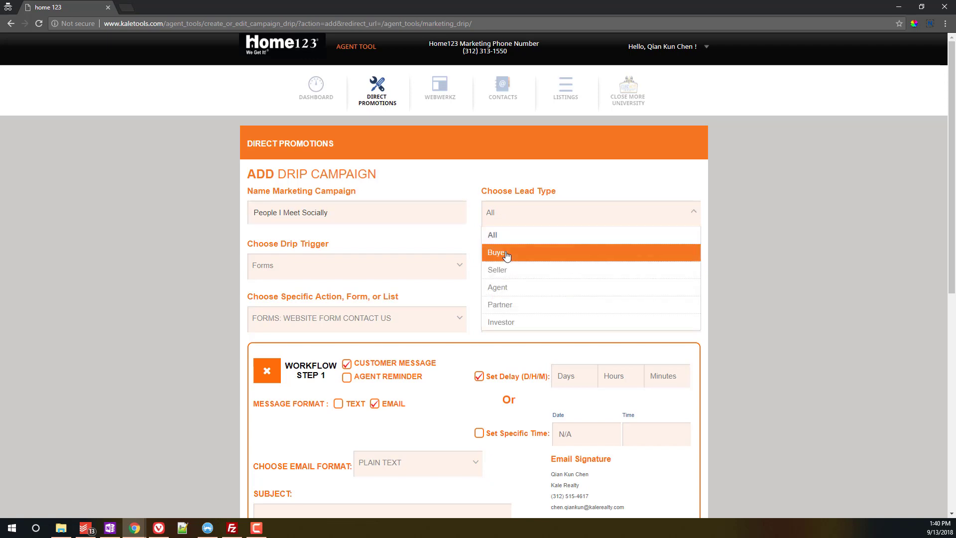
left_click(498, 235)
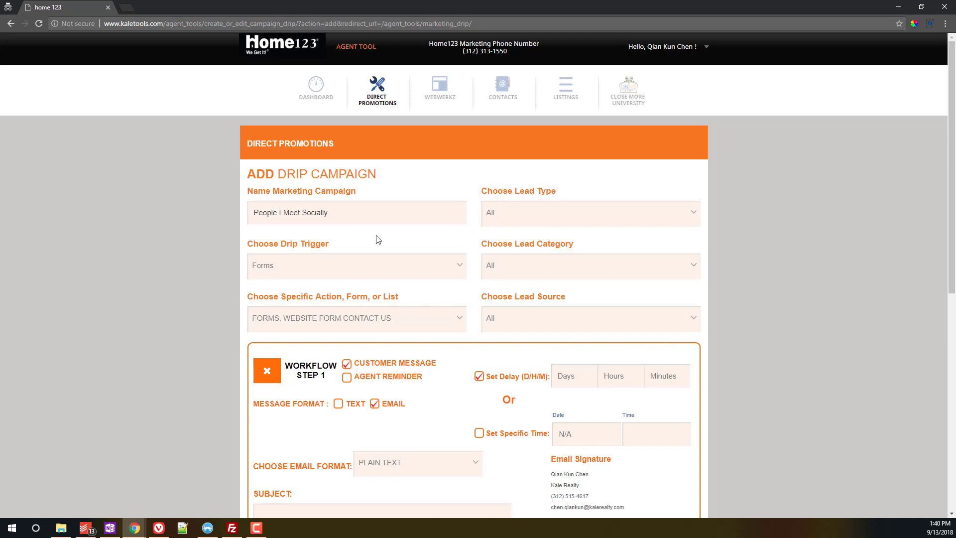
Step: Set the drip trigger to List, using the People We Meet Socially list
left_click(335, 268)
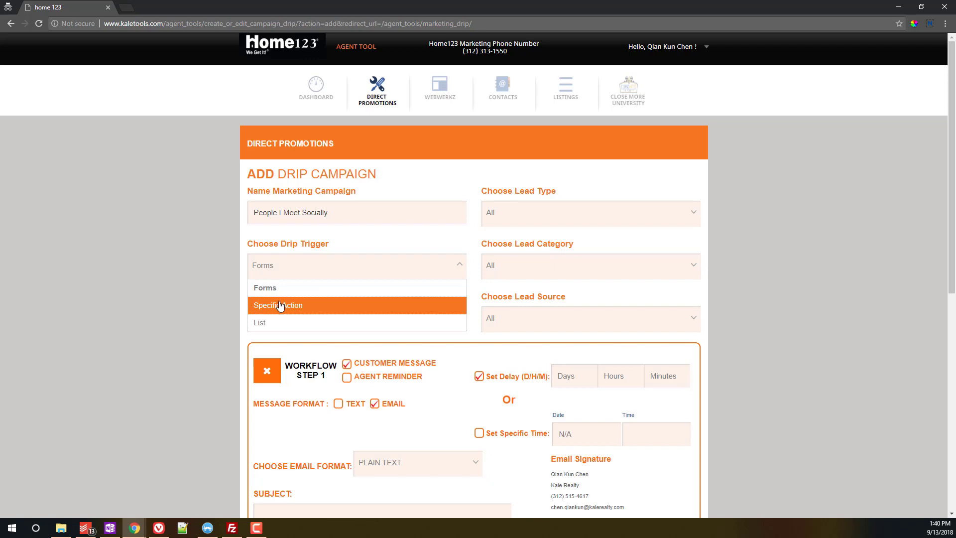
left_click(269, 325)
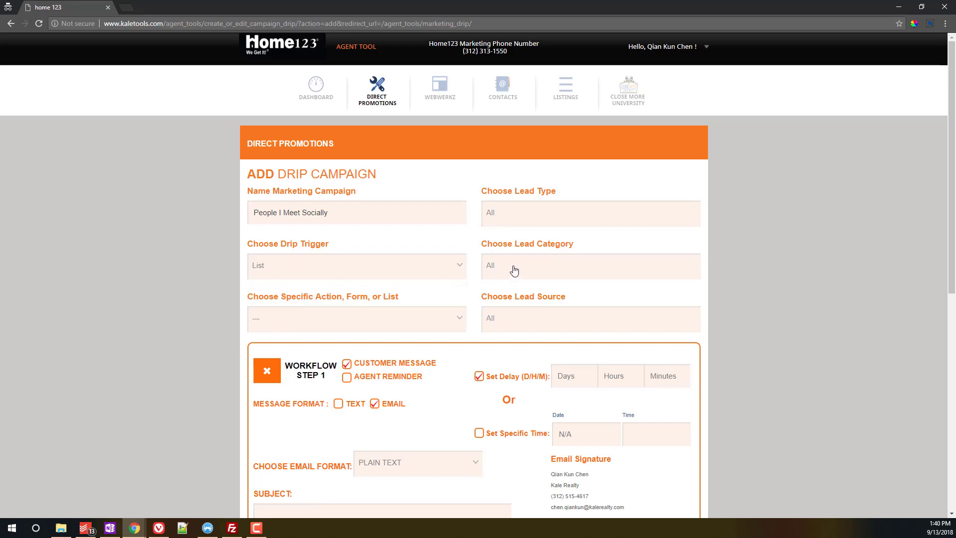
left_click(368, 321)
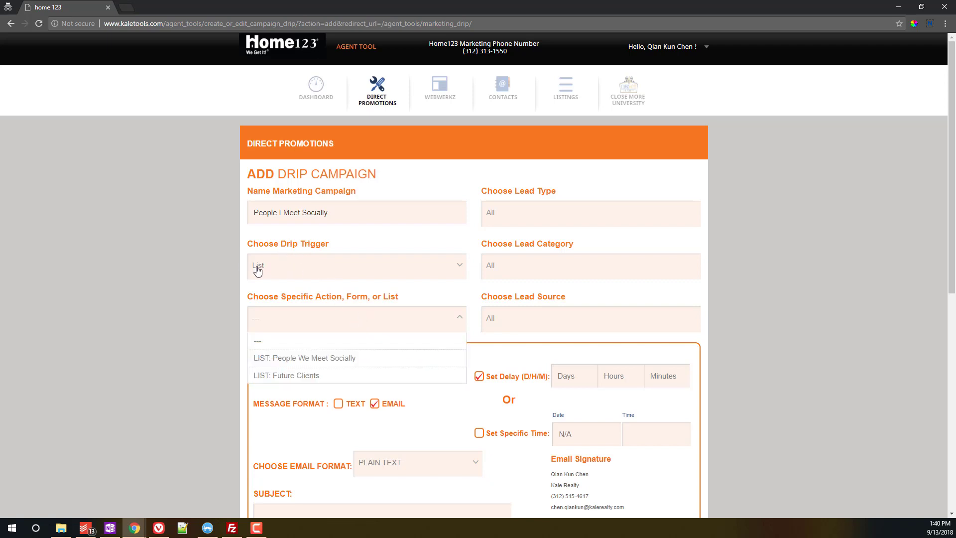
left_click(291, 358)
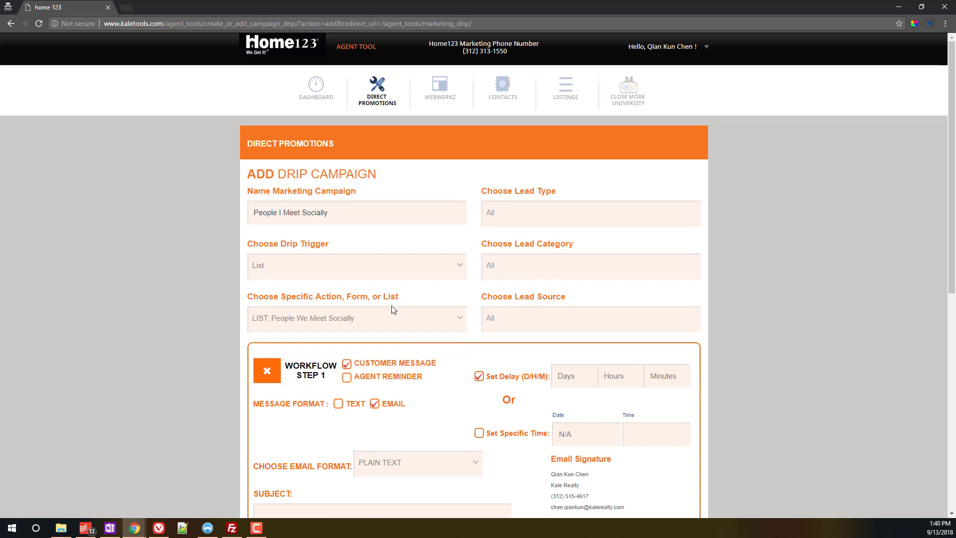
scroll(190, 332, "down", 2)
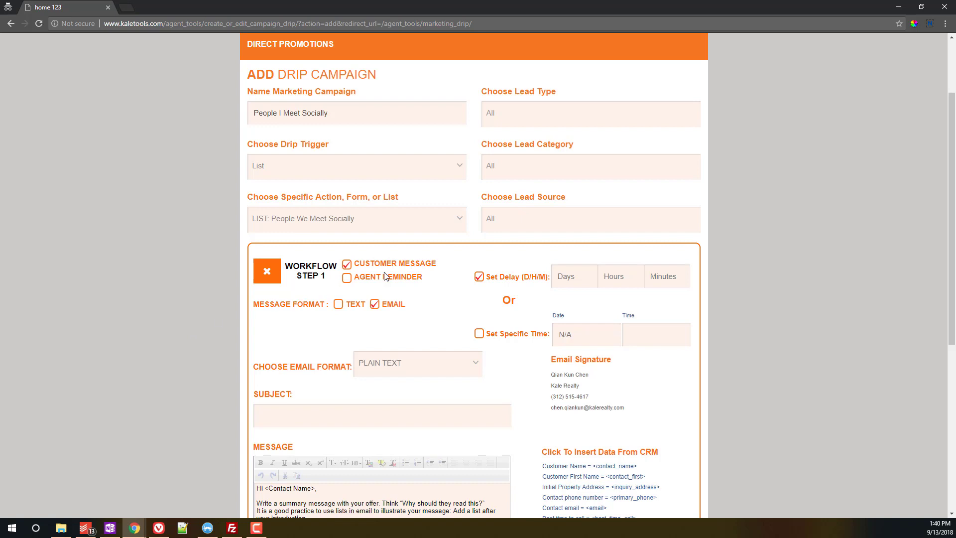
left_click_drag(357, 263, 438, 264)
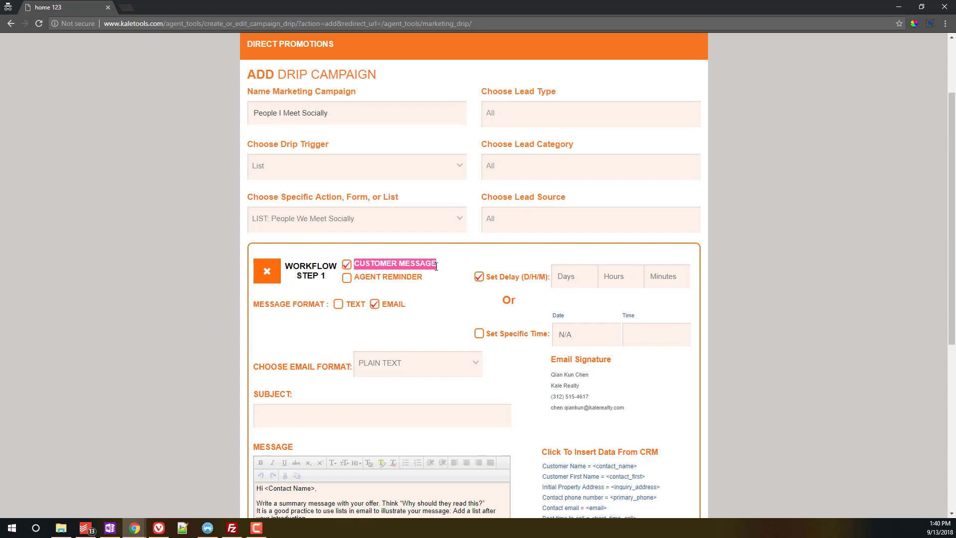
double_click(355, 304)
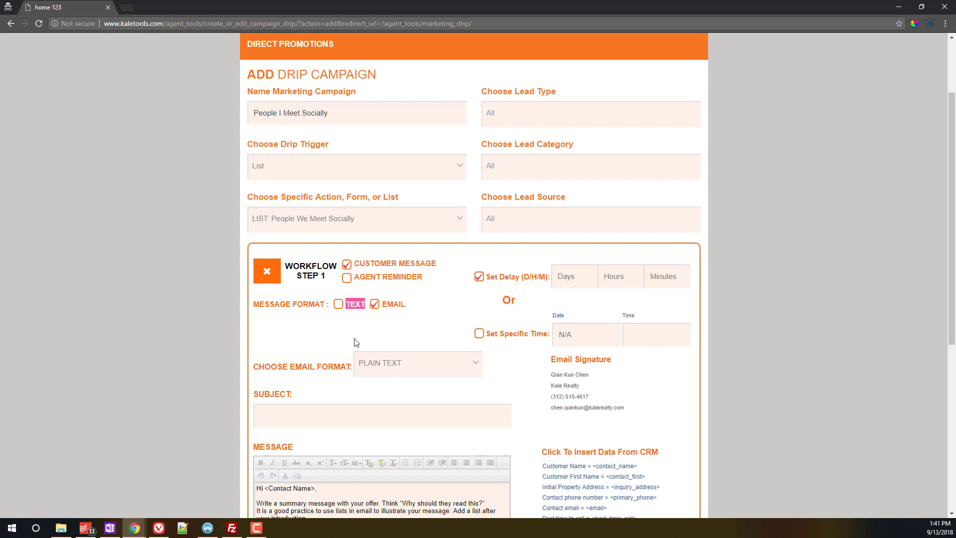
left_click(339, 305)
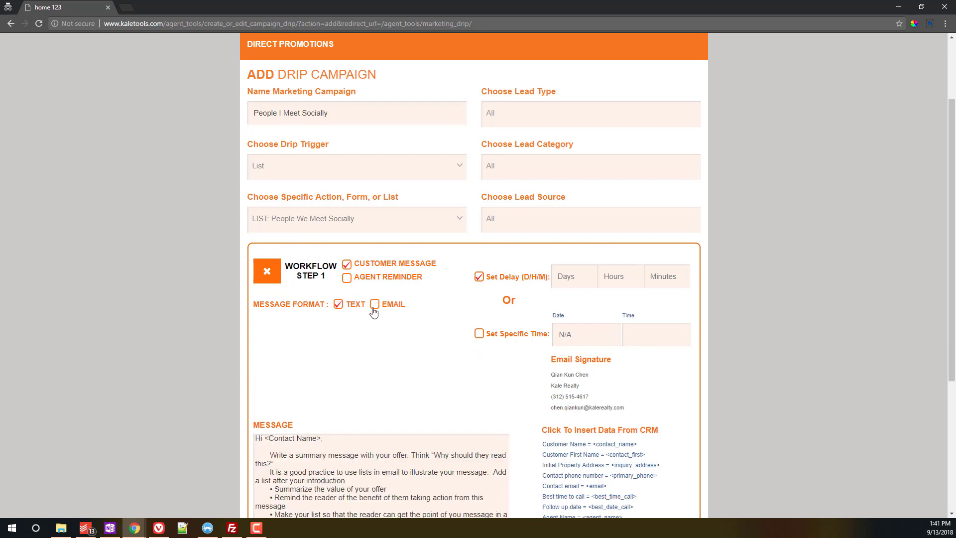
left_click(374, 305)
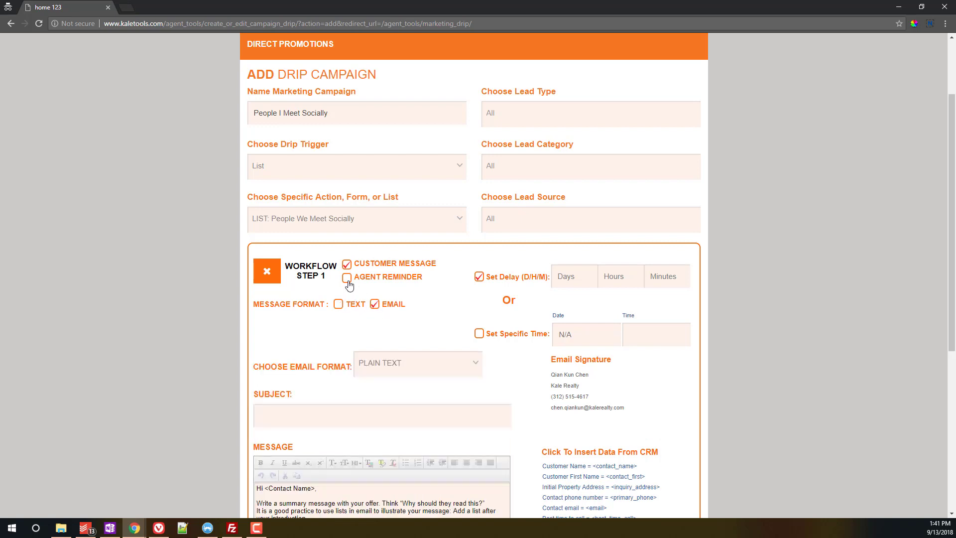
left_click(347, 277)
left_click(338, 305)
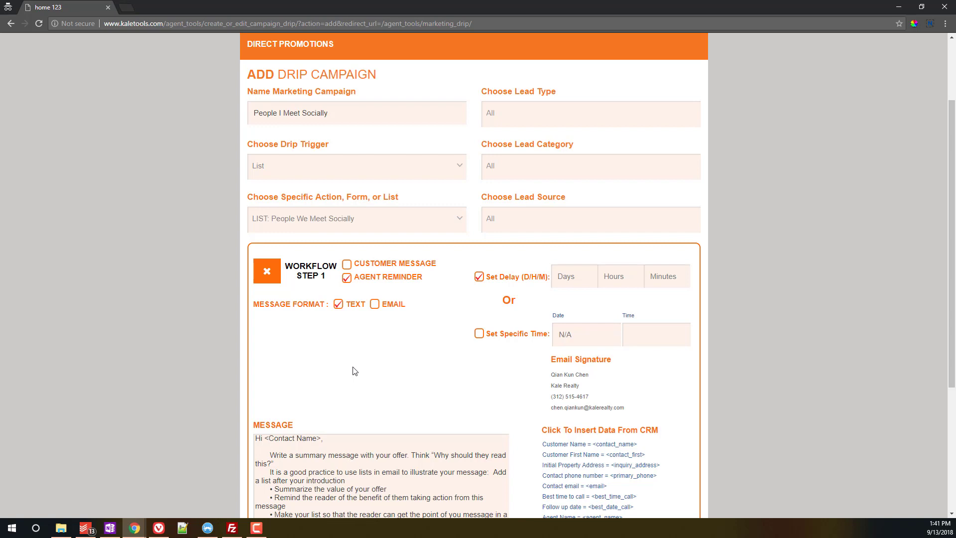
left_click(347, 264)
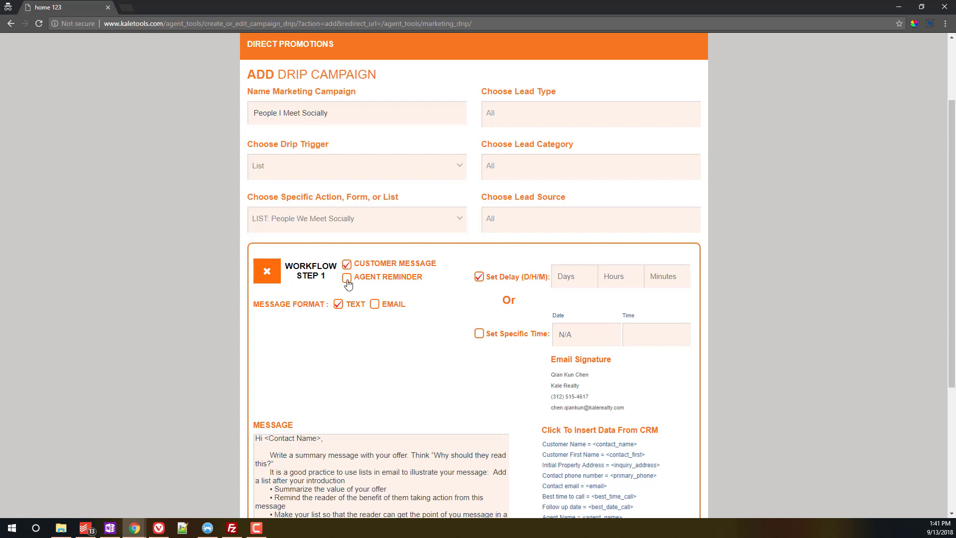
left_click(376, 305)
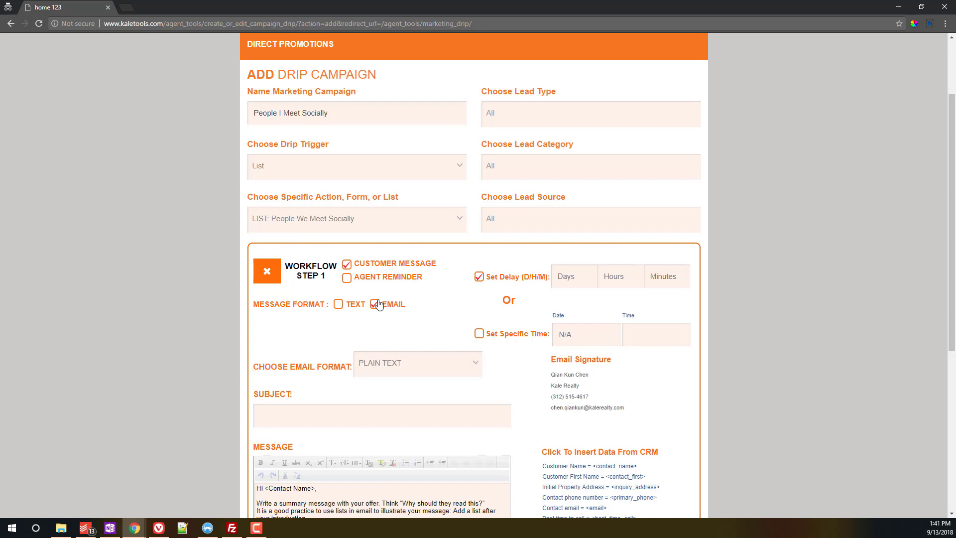
left_click(346, 264)
left_click_drag(486, 277, 519, 277)
left_click(571, 278)
left_click(634, 281)
Step: Enter 0 days, 0 hours and 0 minutes as step 1's delay
type("0")
left_click(563, 281)
type("0")
key("Tab")
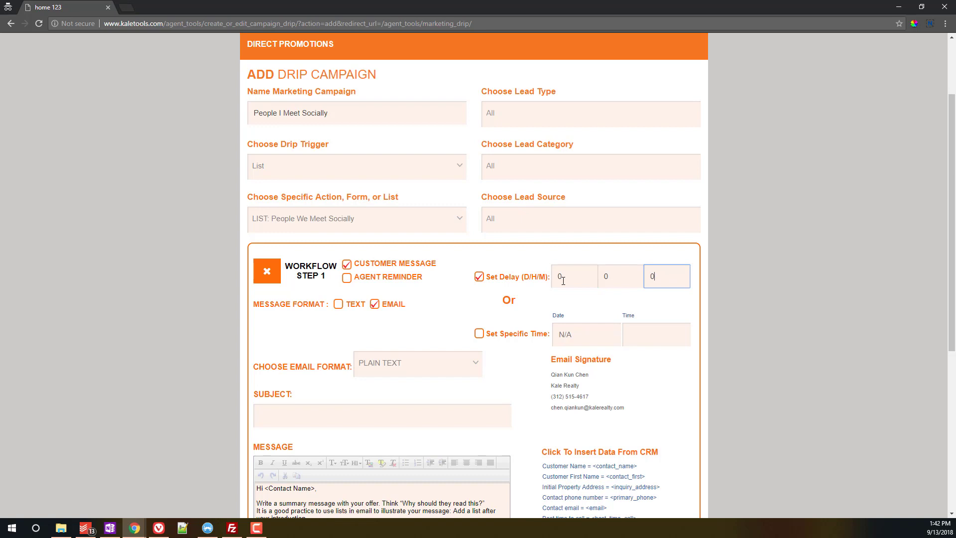
left_click(567, 333)
left_click(767, 337)
Step: Switch step 1 to Set Specific Time, then back to Set Delay
left_click_drag(486, 333, 548, 339)
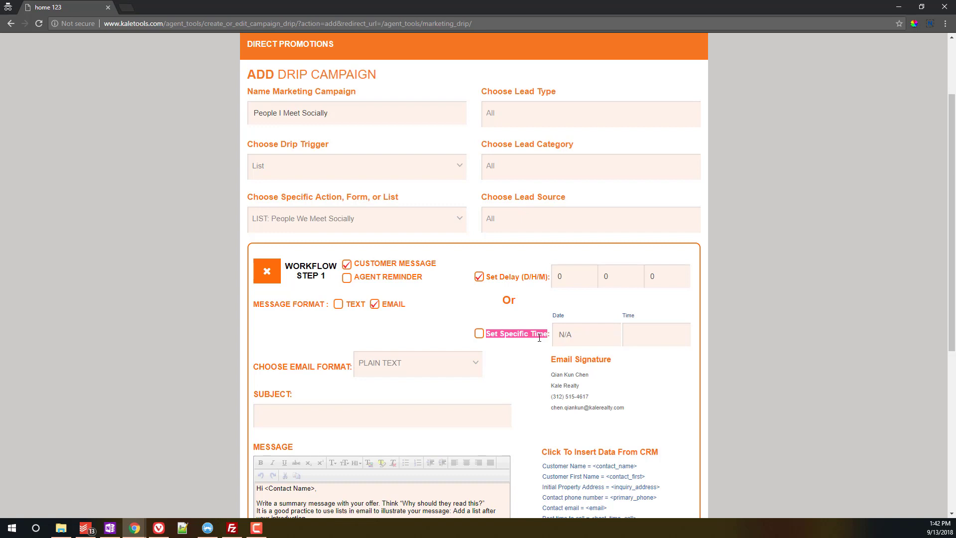
left_click(479, 333)
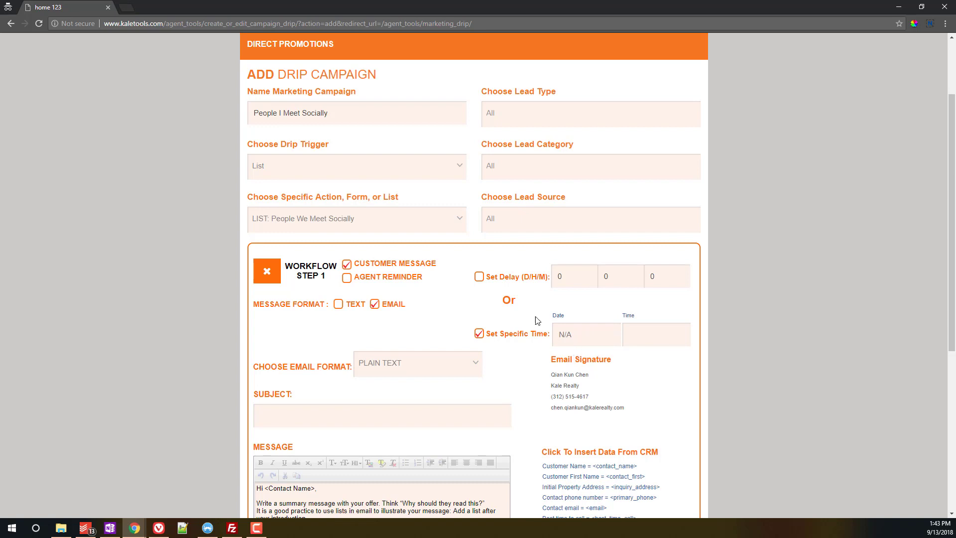
left_click(479, 277)
left_click(397, 365)
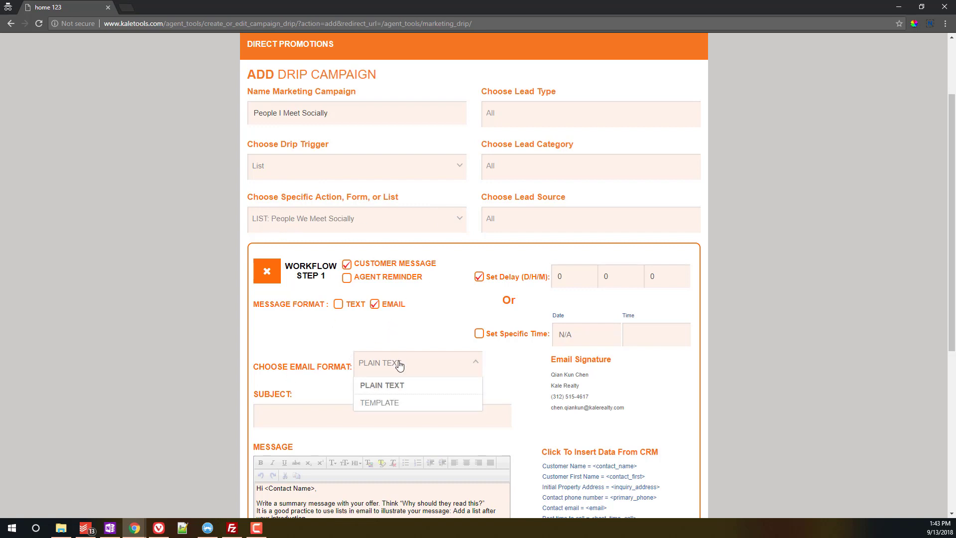
Step: Keep PLAIN TEXT format and enter the subject 'It was a pleasure meeting you - thanks'
left_click(347, 391)
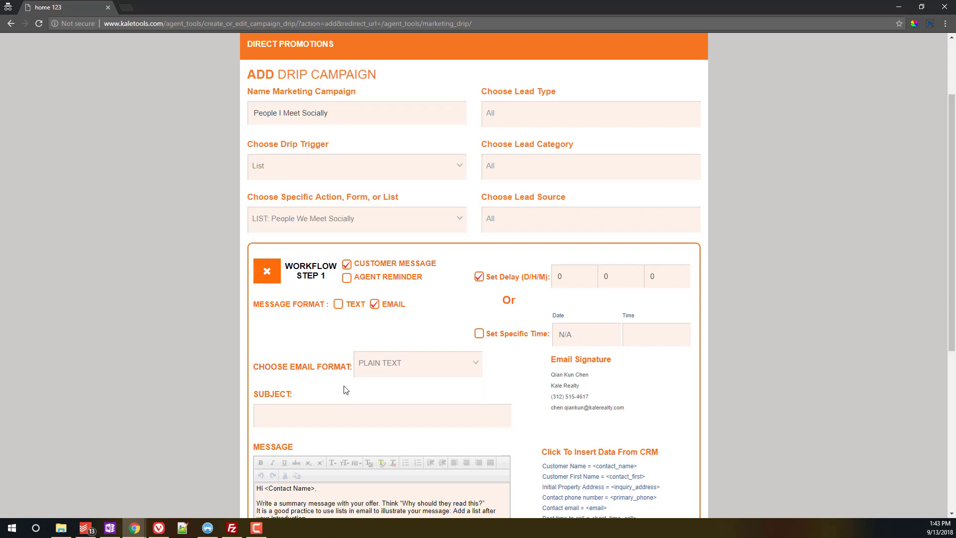
scroll(346, 390, "down", 3)
left_click(310, 257)
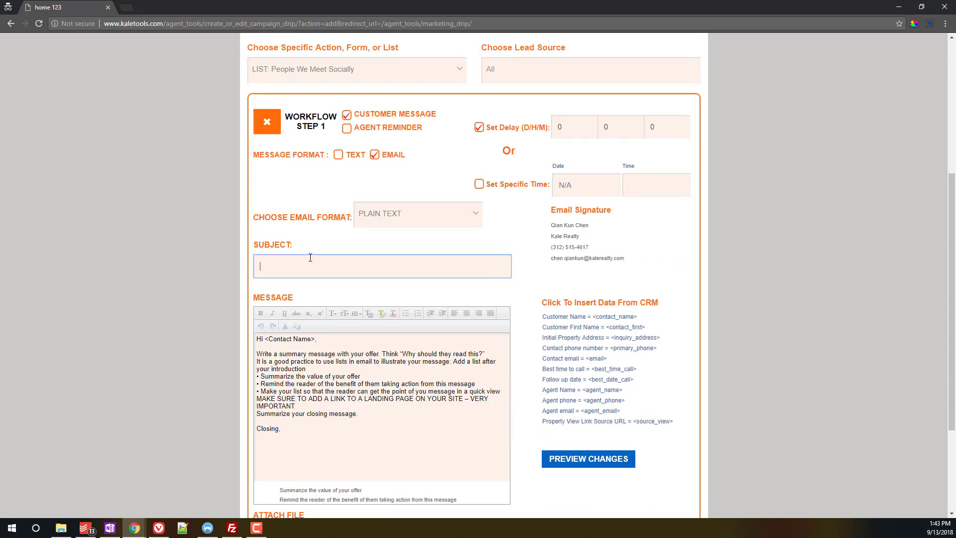
type("It was a pleasure meeting your")
key("BackSpace")
key("BackSpace")
type("u!")
type("- ")
type("thanks")
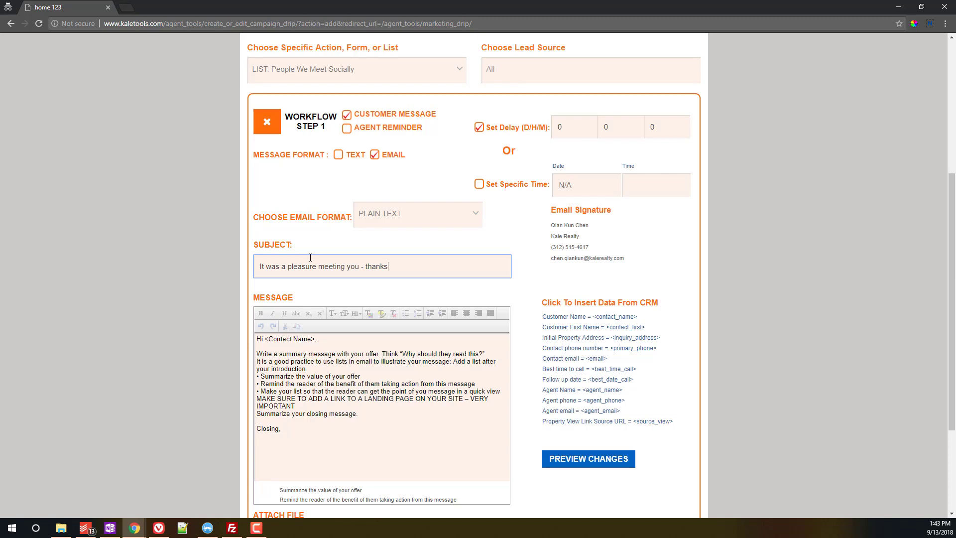
double_click(260, 338)
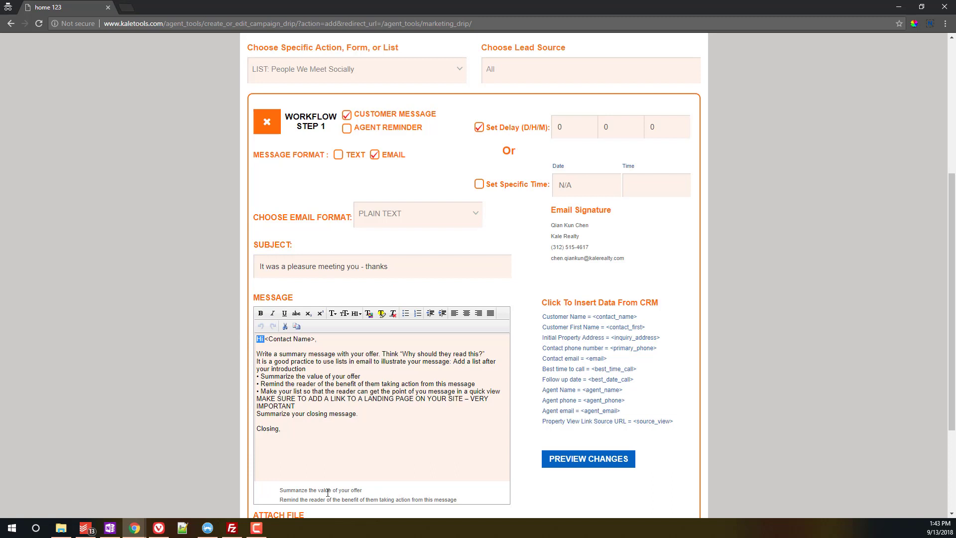
Step: Make the greeting 'Hi <contact_first>,' and remove stray placeholders from the subject
left_click(593, 316)
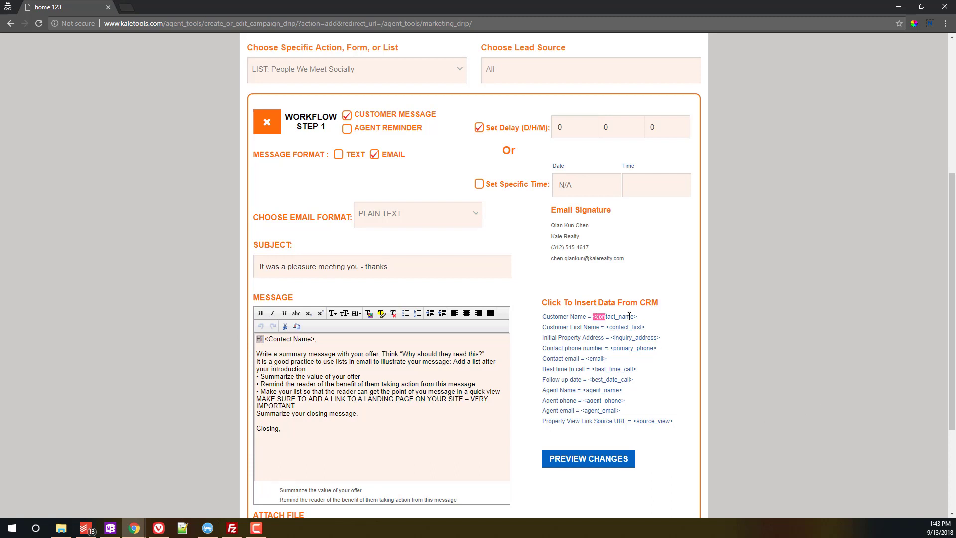
left_click(335, 343)
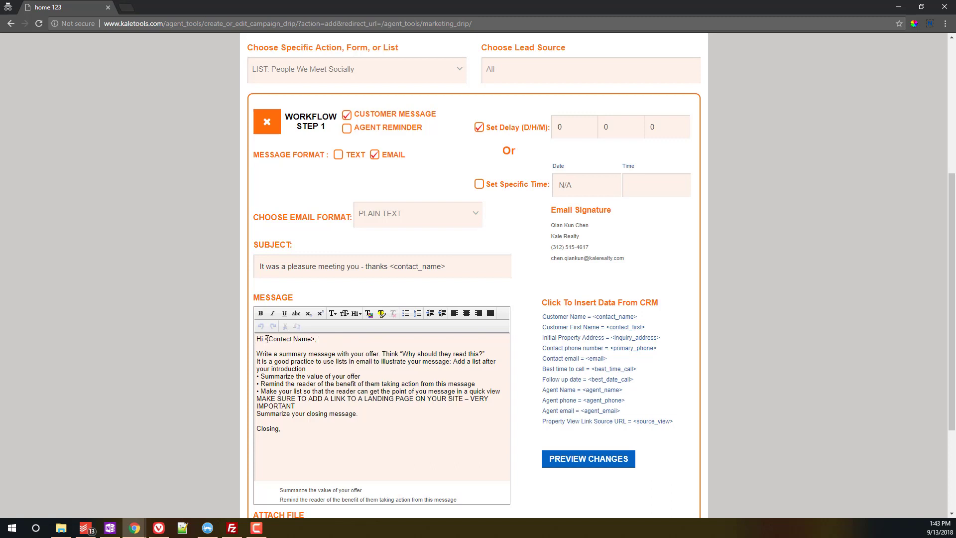
left_click_drag(265, 339, 316, 340)
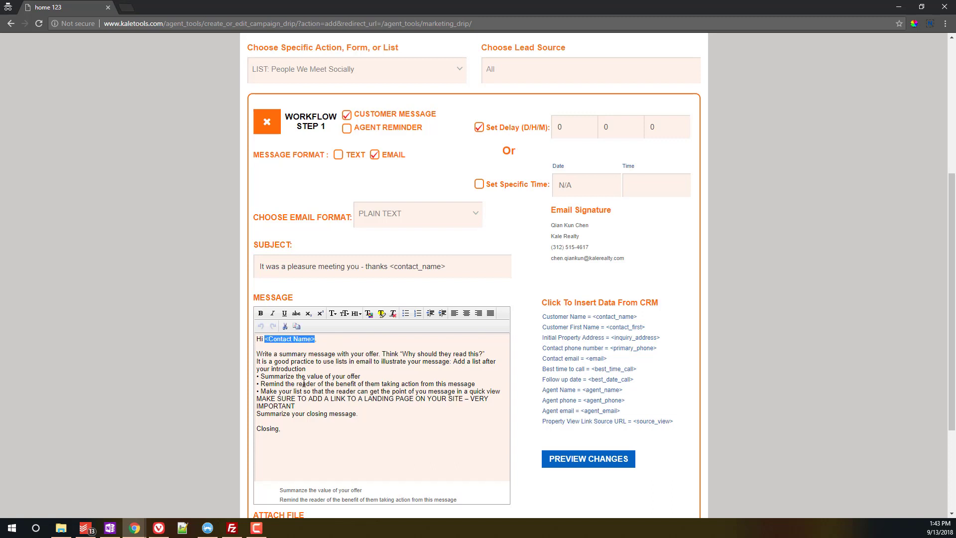
key("BackSpace")
left_click(626, 326)
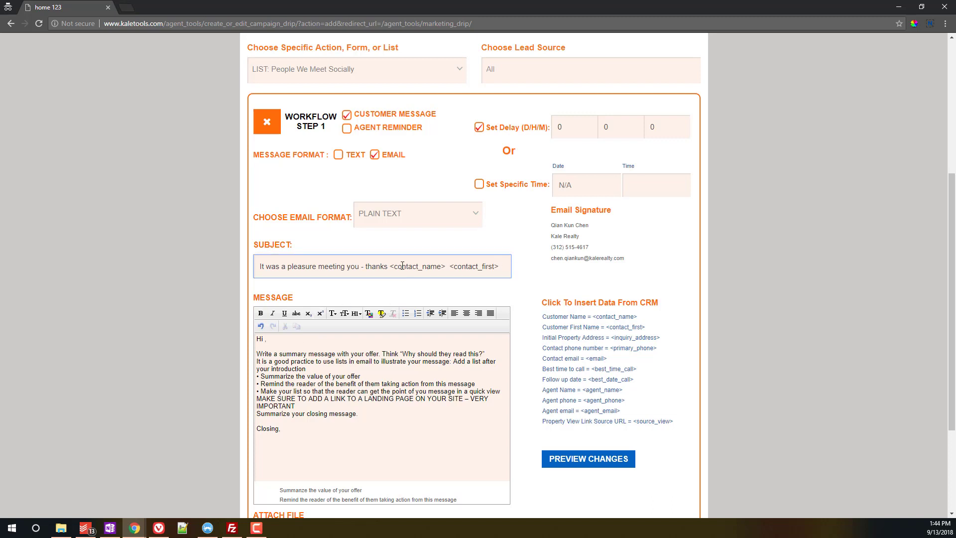
key("shift+End")
key("BackSpace")
left_click(262, 339)
left_click(616, 327)
left_click_drag(392, 266, 450, 267)
key("ctrl+c")
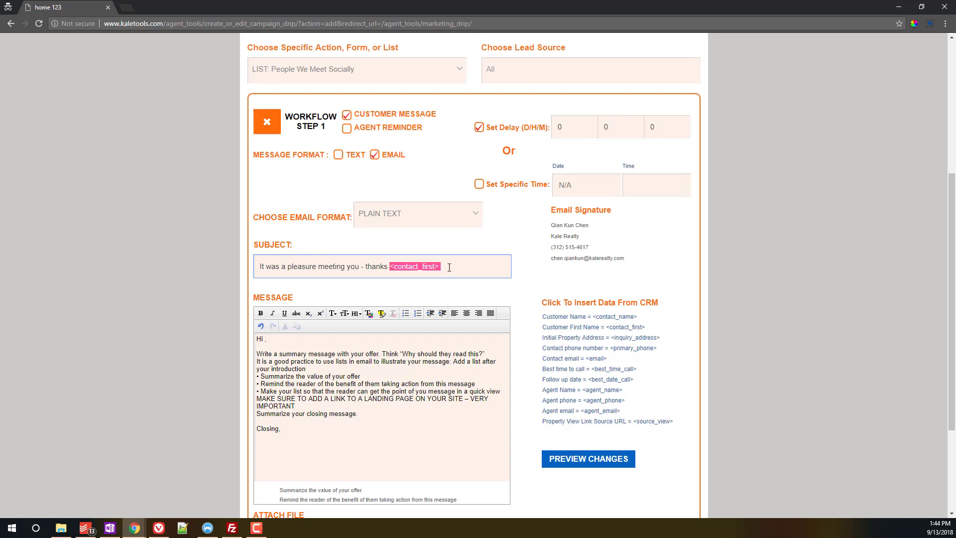
key("BackSpace")
left_click(265, 339)
key("ctrl+v")
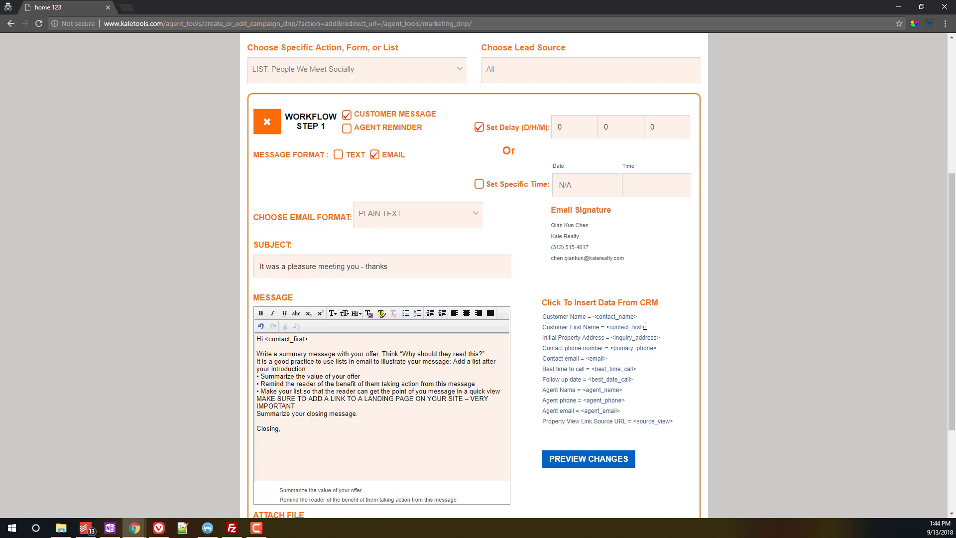
key("BackSpace")
Step: Replace the template paragraph with 'nice to meet you the other day! By the way I can assist with...'
left_click_drag(368, 413, 257, 346)
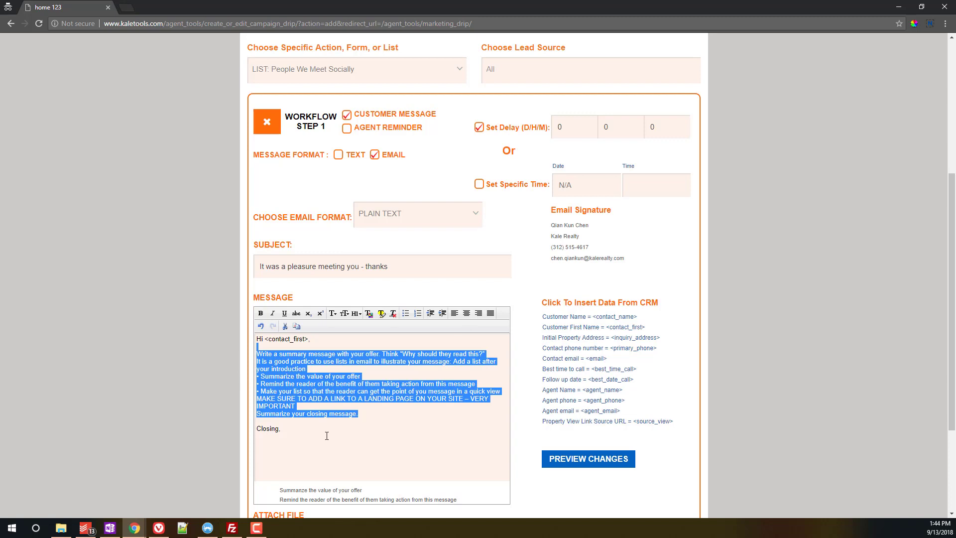
key("BackSpace")
key("Return")
type("It was a pl")
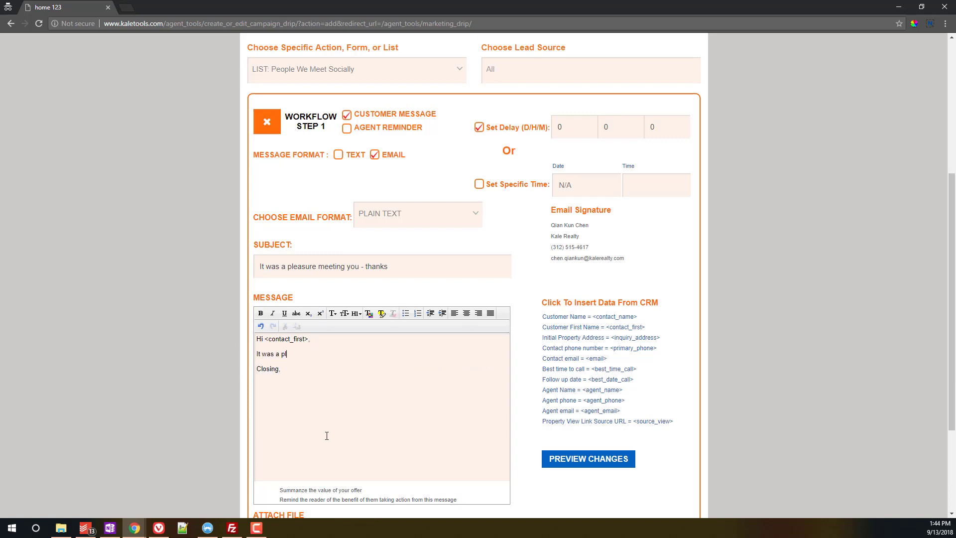
type("easure")
key("ctrl+BackSpace")
type("nice to meet you the other day! By the way ")
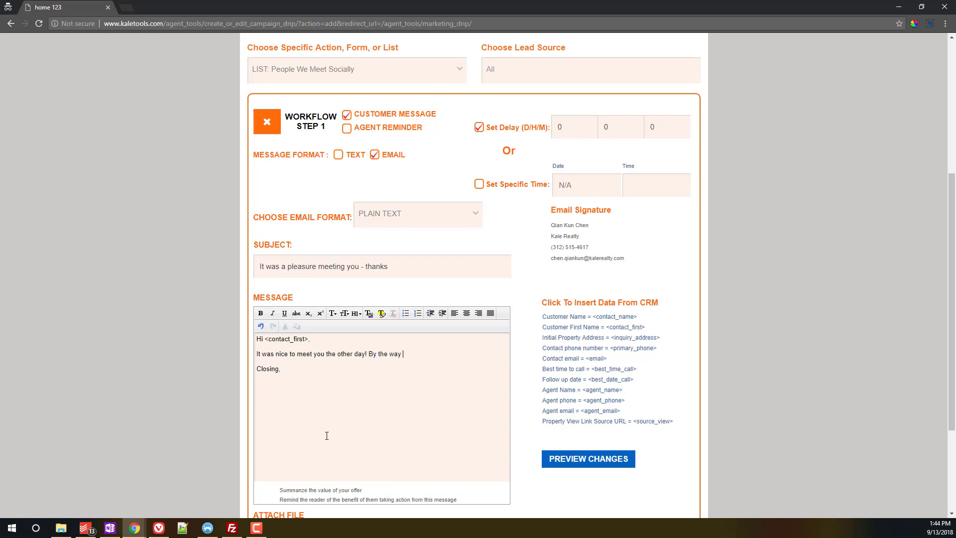
type("I can assist with...")
Step: Sign the message off with 'Regards' followed by the <agent_name> placeholder
left_click_drag(623, 390, 585, 390)
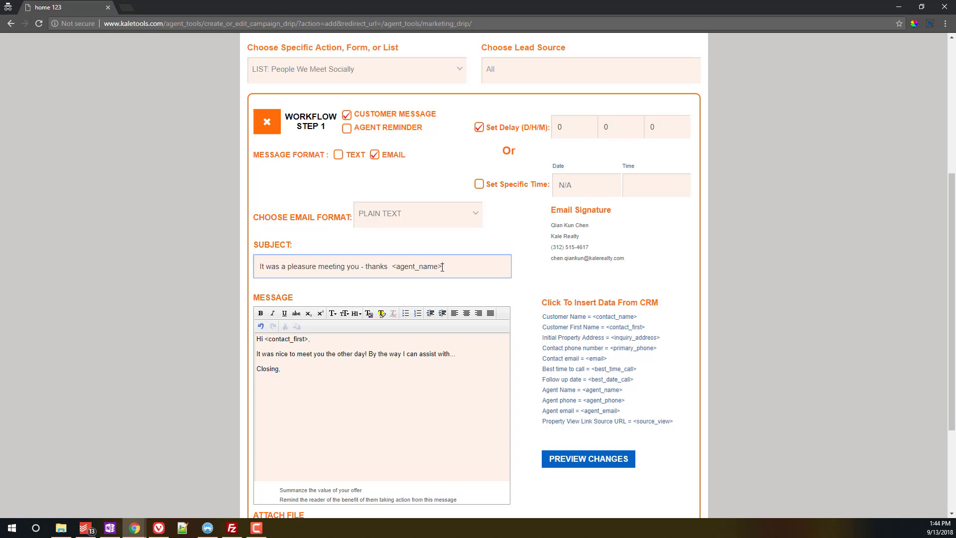
left_click_drag(444, 266, 397, 265)
key("ctrl+c")
left_click(293, 377)
key("BackSpace")
key("BackSpace")
key("BackSpace")
key("BackSpace")
key("BackSpace")
key("BackSpace")
key("BackSpace")
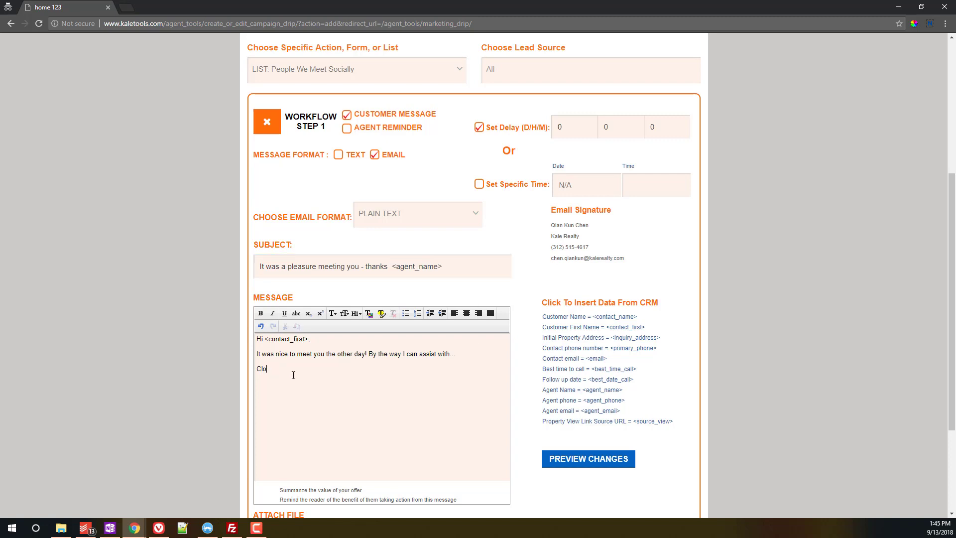
type("Regards,")
key("ctrl+v")
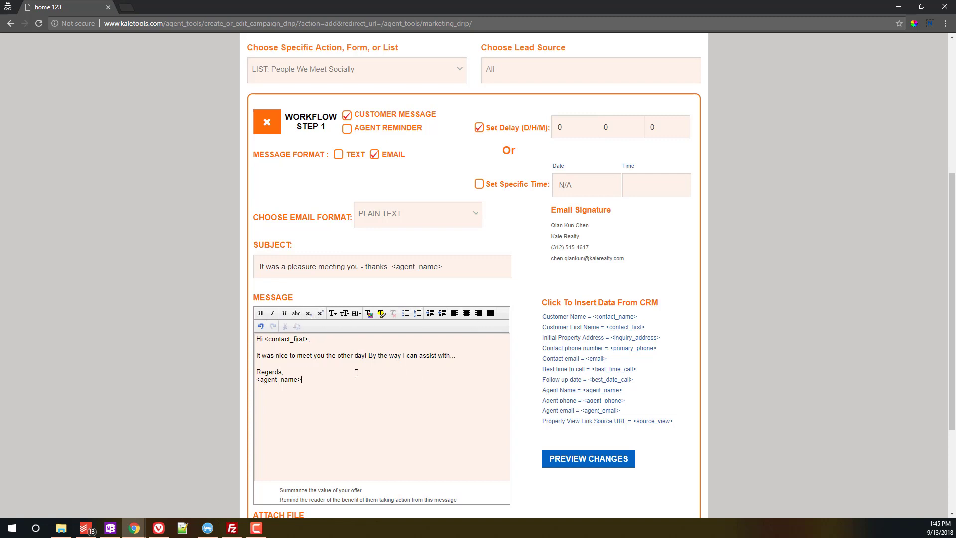
scroll(657, 400, "down", 2)
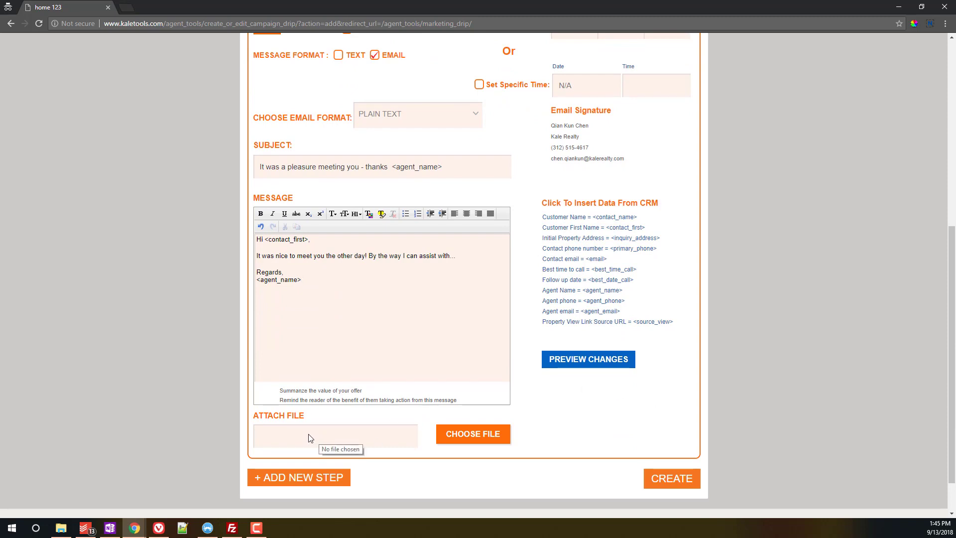
scroll(299, 339, "up", 1)
Step: Create the People I Meet Socially drip and confirm making it active
scroll(418, 366, "down", 2)
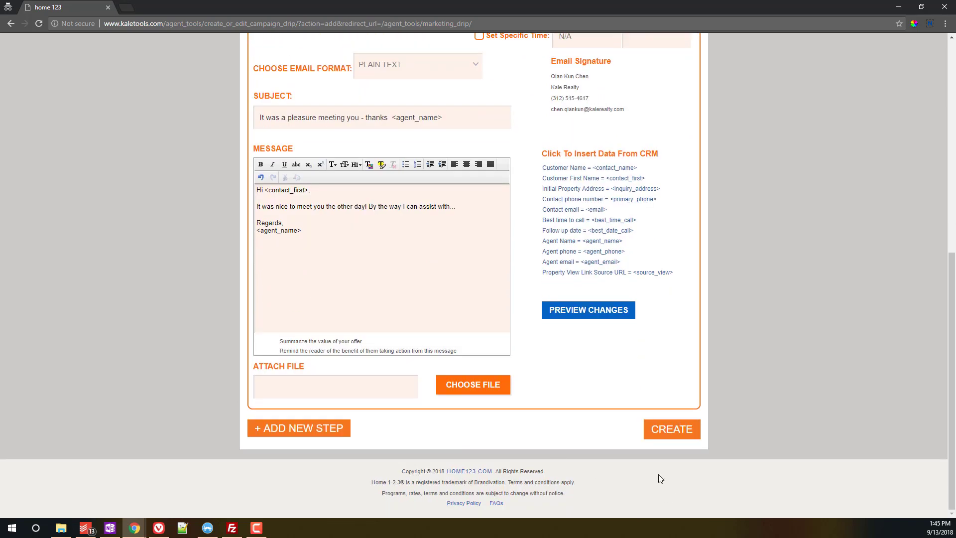
left_click(671, 429)
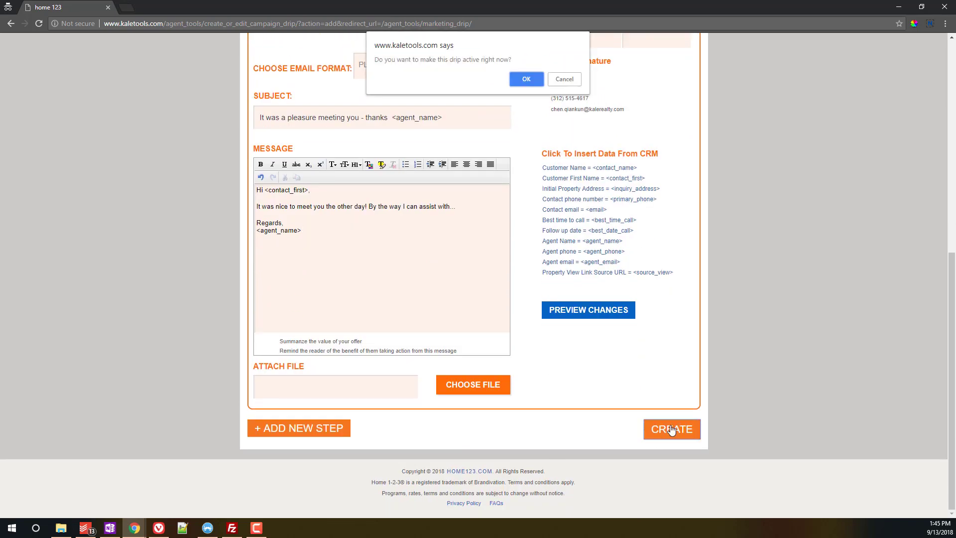
left_click(522, 80)
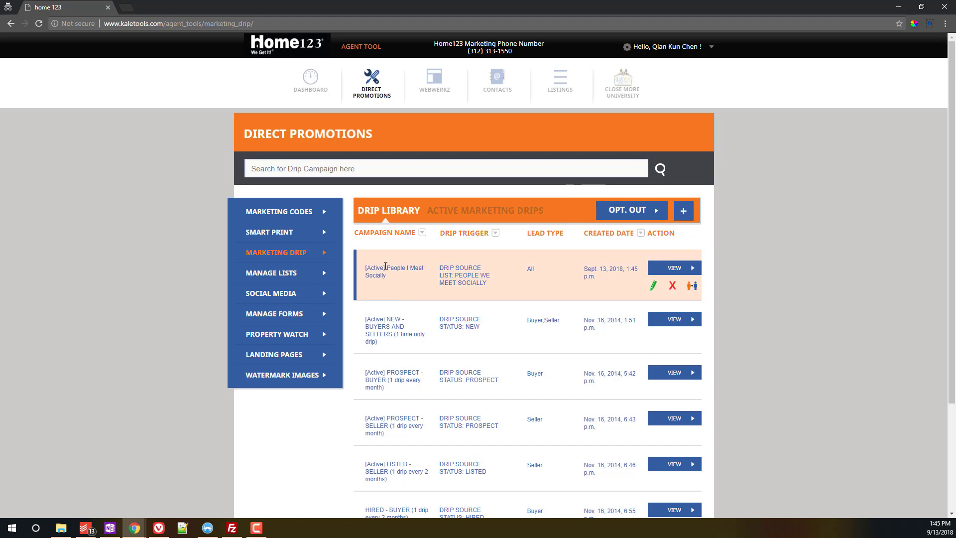
left_click(686, 210)
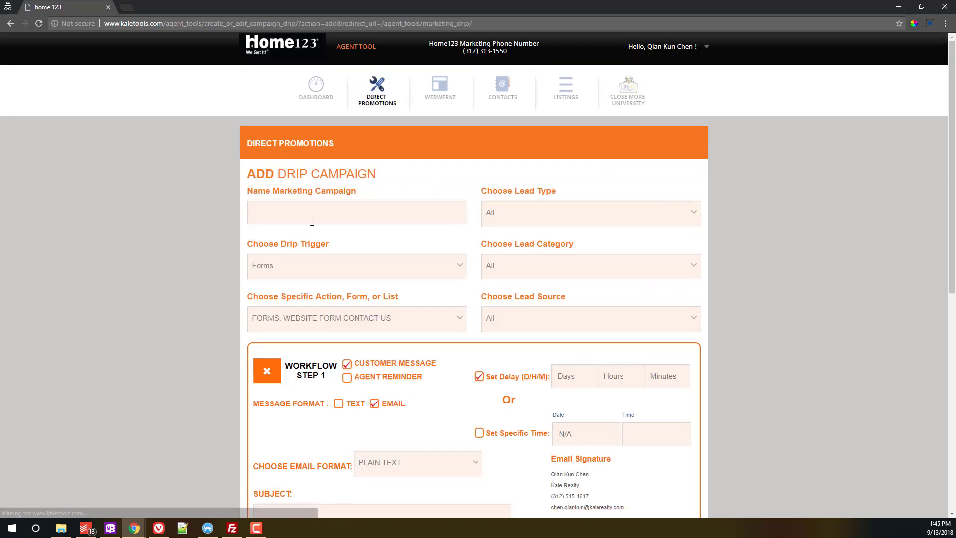
Step: Name the new drip campaign '12 Month Leases'
left_click(320, 221)
type("People")
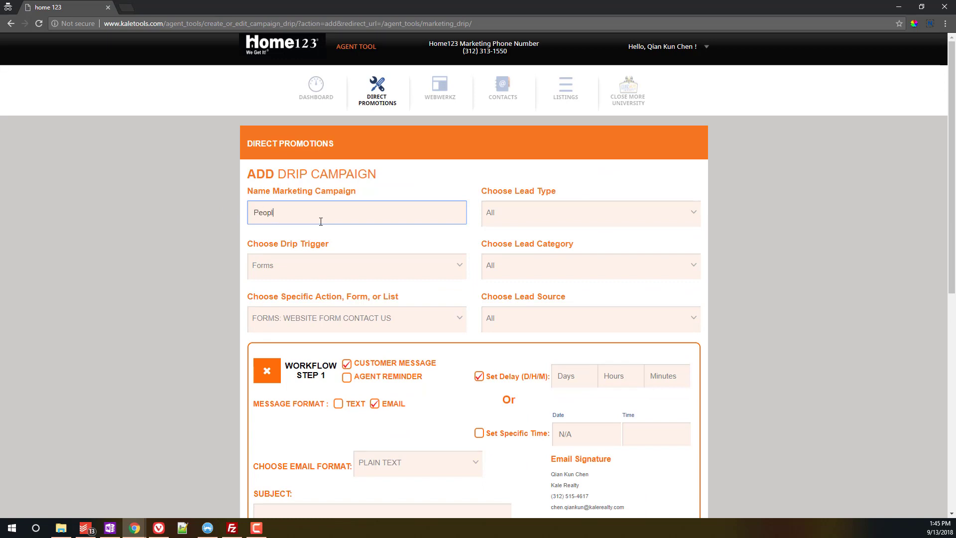
key("BackSpace")
key("BackSpace")
key("BackSpace")
key("BackSpace")
key("BackSpace")
key("BackSpace")
type("People Who Rnet")
key("BackSpace")
key("BackSpace")
key("BackSpace")
type("ent 12 Month")
type(" Leases")
left_click_drag(315, 212, 163, 209)
key("Delete")
key("Delete")
type("1")
left_click(370, 245)
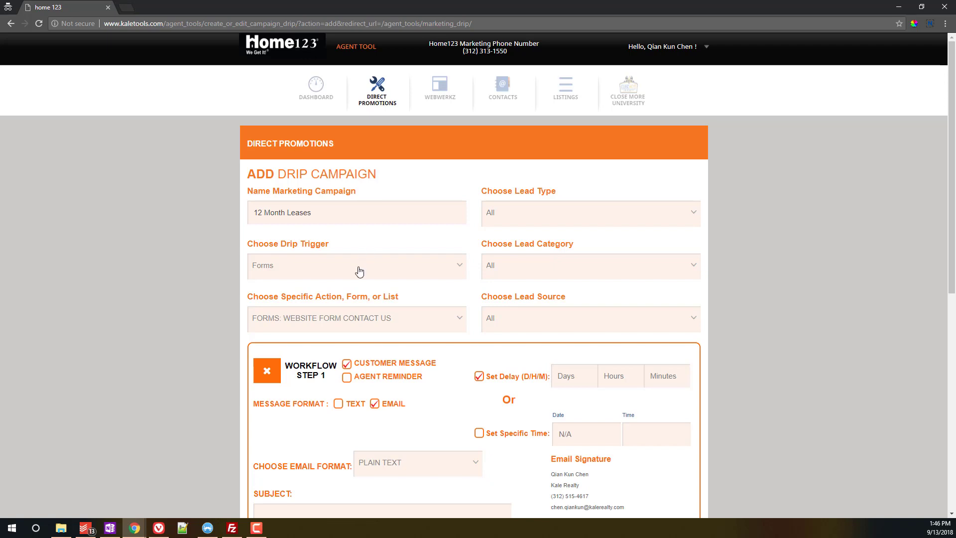
Step: Choose List as the drip trigger, leaving the specific list unselected
left_click(296, 267)
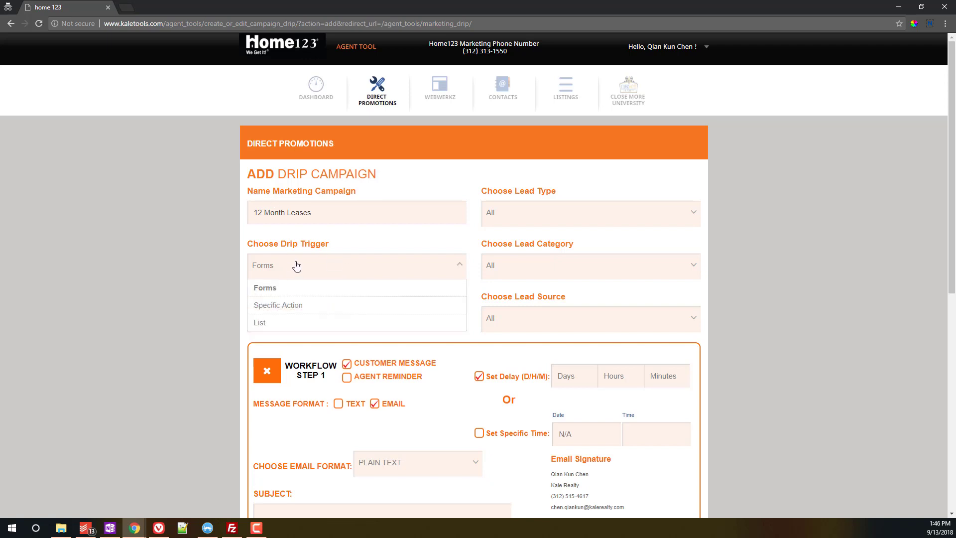
left_click(272, 323)
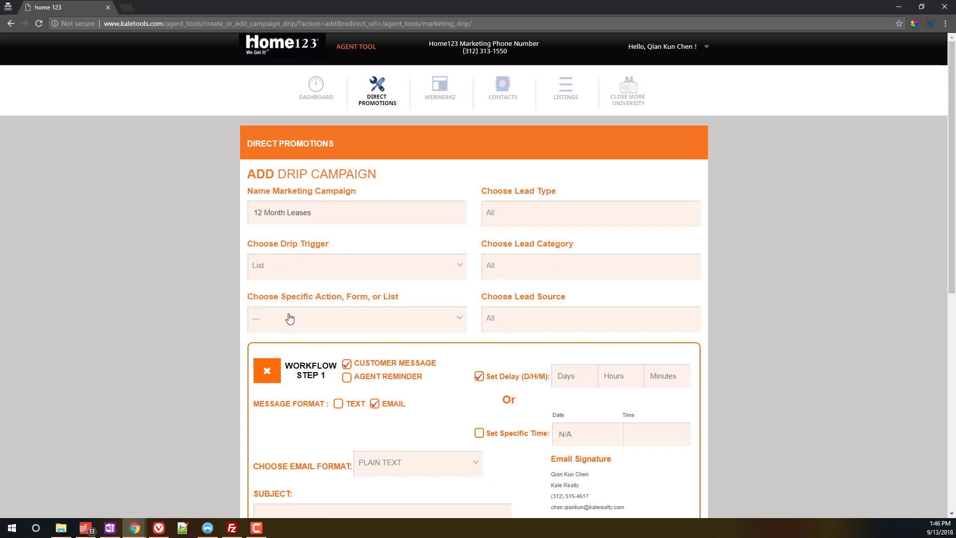
left_click(289, 318)
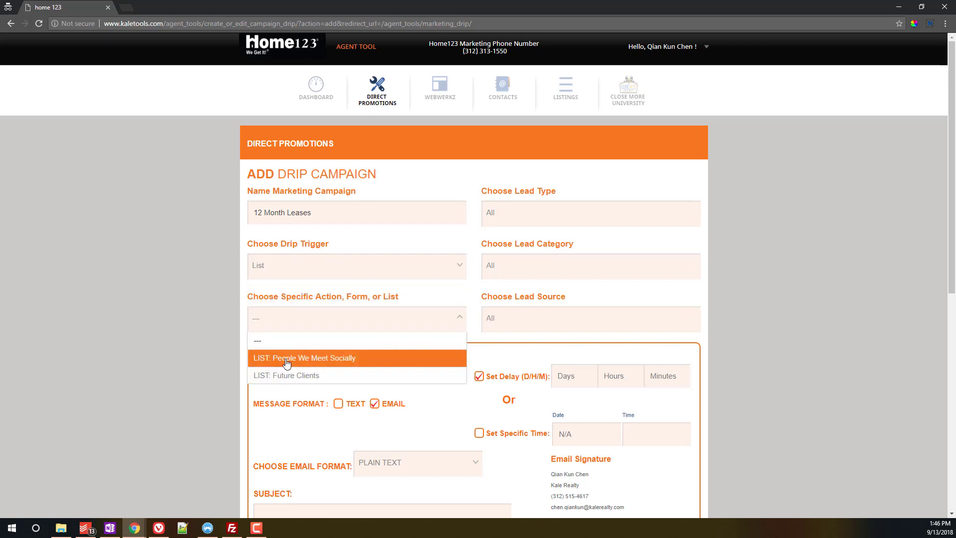
left_click(202, 346)
scroll(214, 328, "down", 2)
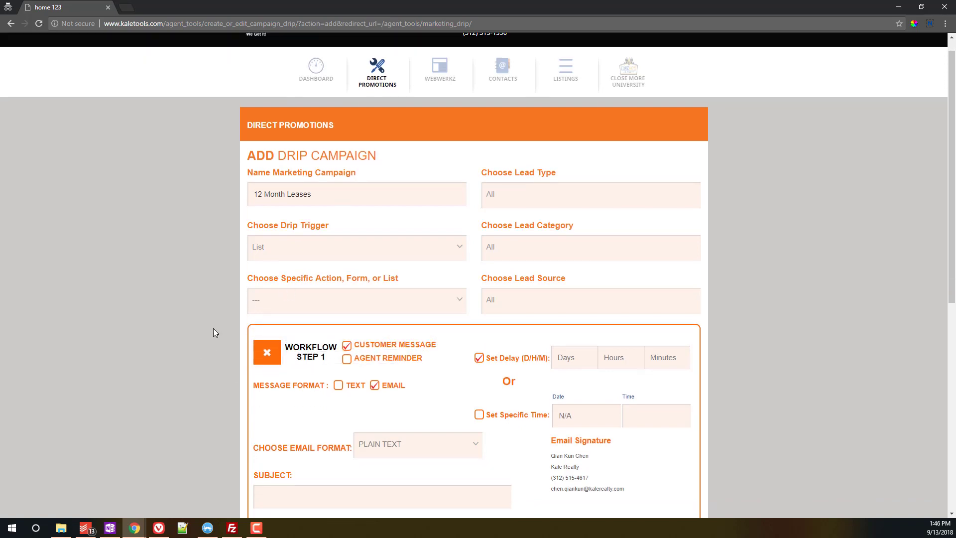
scroll(210, 234, "down", 1)
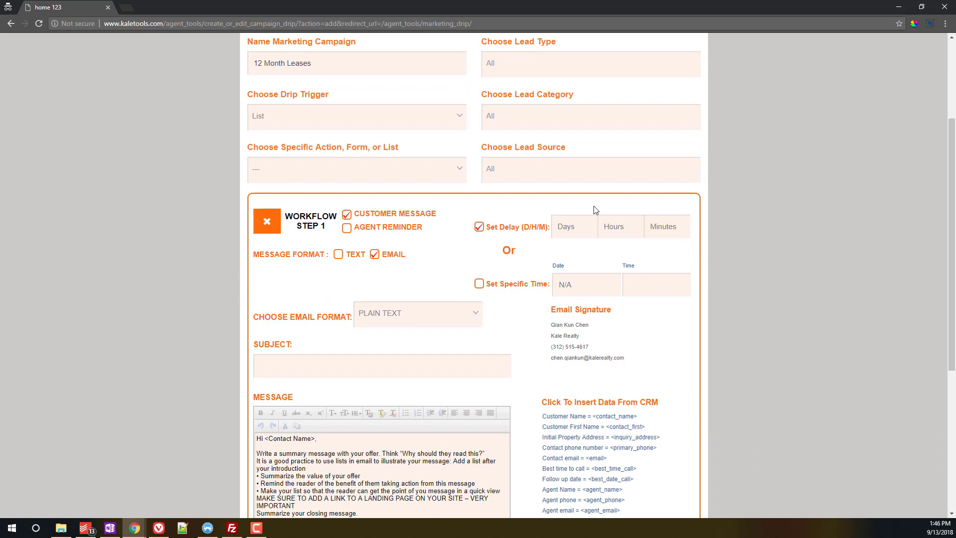
left_click(569, 228)
Step: Set step 1's delay to 0 days, 0 hours and 0 minutes
type("0")
key("Tab")
type("0")
key("Tab")
type("0")
key("Tab")
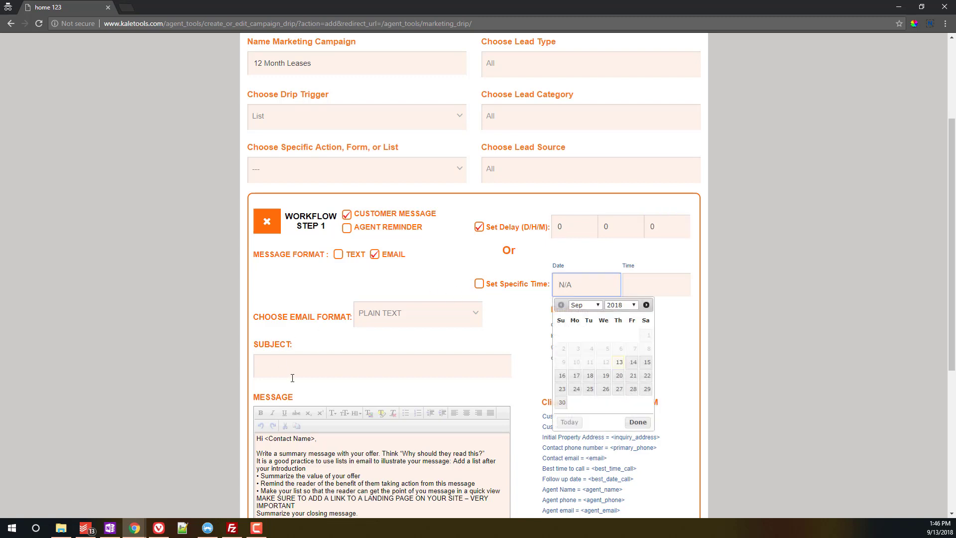
Step: Enter 'Thanks for working with me' as step 1's email subject
left_click(298, 373)
type("This")
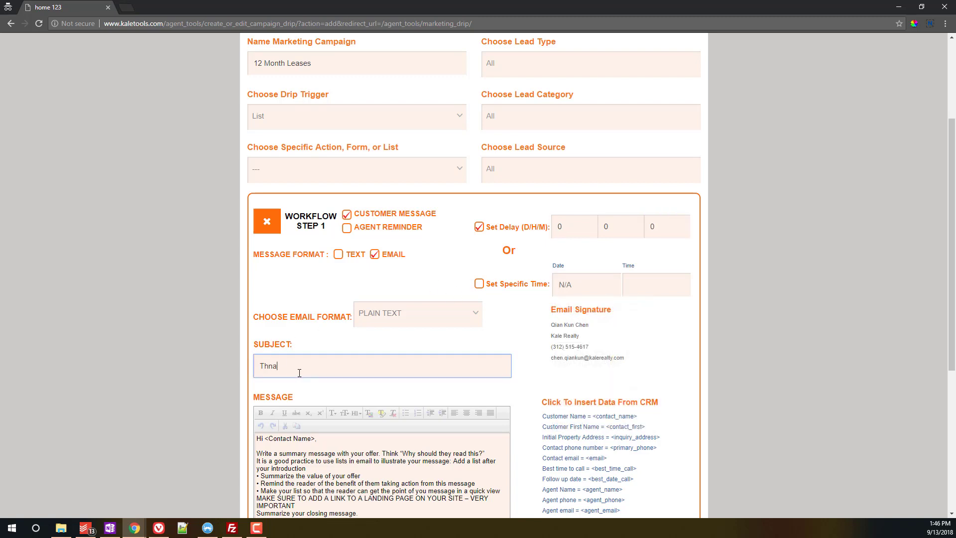
key("BackSpace")
key("BackSpace")
key("BackSpace")
key("BackSpace")
type("Hope your move in went we")
key("BackSpace")
key("BackSpace")
key("BackSpace")
key("BackSpace")
key("BackSpace")
key("BackSpace")
key("BackSpace")
key("BackSpace")
key("BackSpace")
key("BackSpace")
key("BackSpace")
key("BackSpace")
key("BackSpace")
key("BackSpace")
key("BackSpace")
key("BackSpace")
key("BackSpace")
key("BackSpace")
key("BackSpace")
key("BackSpace")
key("BackSpace")
key("BackSpace")
key("BackSpace")
key("BackSpace")
key("BackSpace")
type("Thanks for e")
key("BackSpace")
type("working with me - I ap")
key("BackSpace")
type("ppredci")
key("BackSpace")
key("BackSpace")
key("BackSpace")
type("ciate your b")
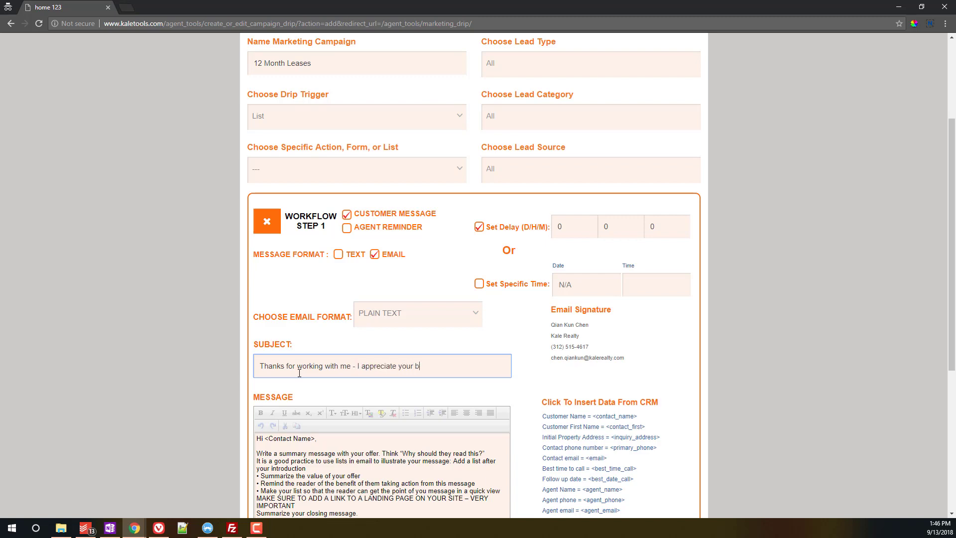
type("usiness")
key("BackSpace")
key("BackSpace")
key("BackSpace")
key("BackSpace")
key("BackSpace")
key("BackSpace")
key("BackSpace")
key("BackSpace")
key("BackSpace")
key("BackSpace")
key("BackSpace")
key("BackSpace")
key("BackSpace")
key("BackSpace")
key("BackSpace")
key("BackSpace")
key("BackSpace")
key("BackSpace")
key("BackSpace")
key("BackSpace")
type("good luck with the new apare")
key("BackSpace")
key("BackSpace")
key("BackSpace")
key("BackSpace")
key("BackSpace")
key("BackSpace")
key("BackSpace")
key("BackSpace")
key("BackSpace")
key("BackSpace")
key("BackSpace")
key("BackSpace")
key("BackSpace")
key("BackSpace")
key("BackSpace")
key("BackSpace")
key("BackSpace")
key("BackSpace")
key("BackSpace")
key("BackSpace")
key("BackSpace")
key("BackSpace")
key("BackSpace")
key("BackSpace")
key("BackSpace")
key("Tab")
scroll(299, 373, "down", 2)
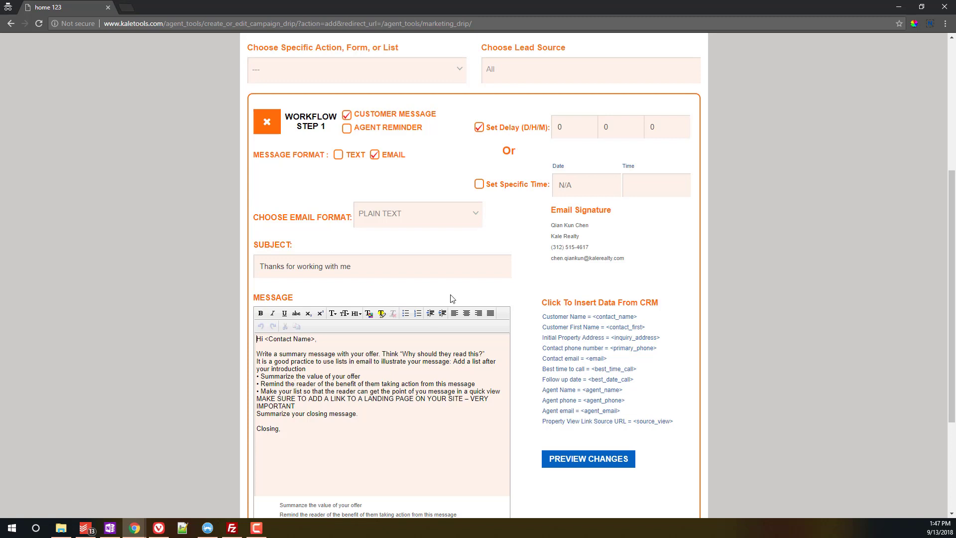
scroll(572, 135, "up", 1)
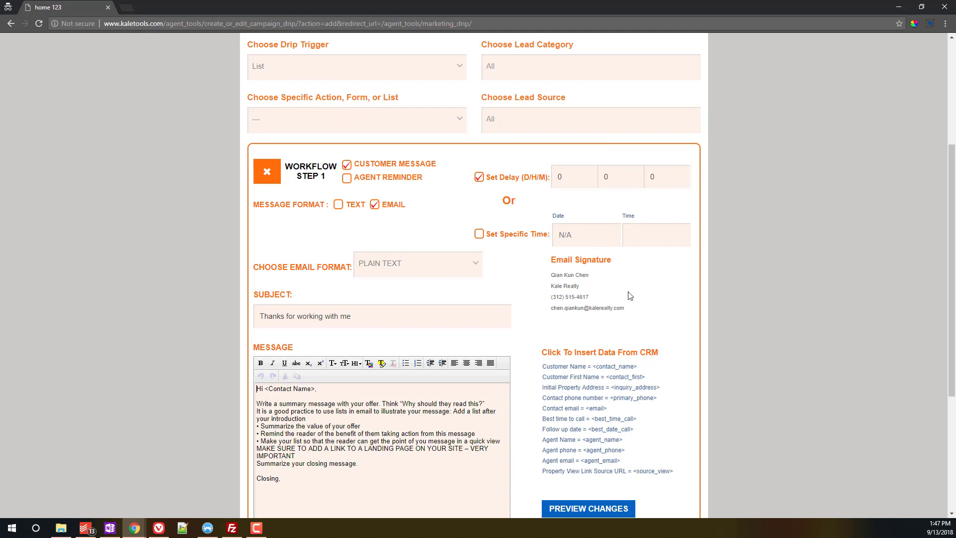
scroll(821, 378, "down", 4)
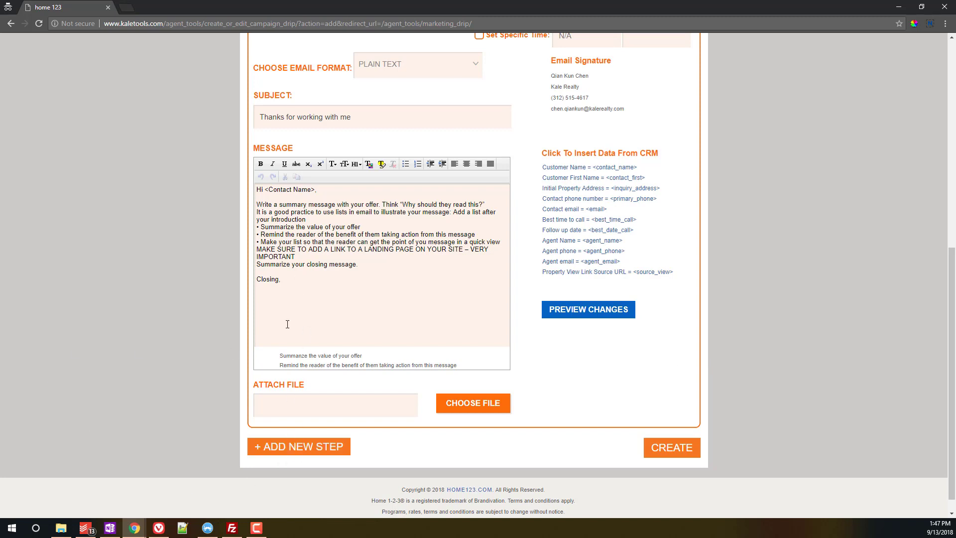
Step: Add a second workflow step with a 30-day delay
left_click(324, 447)
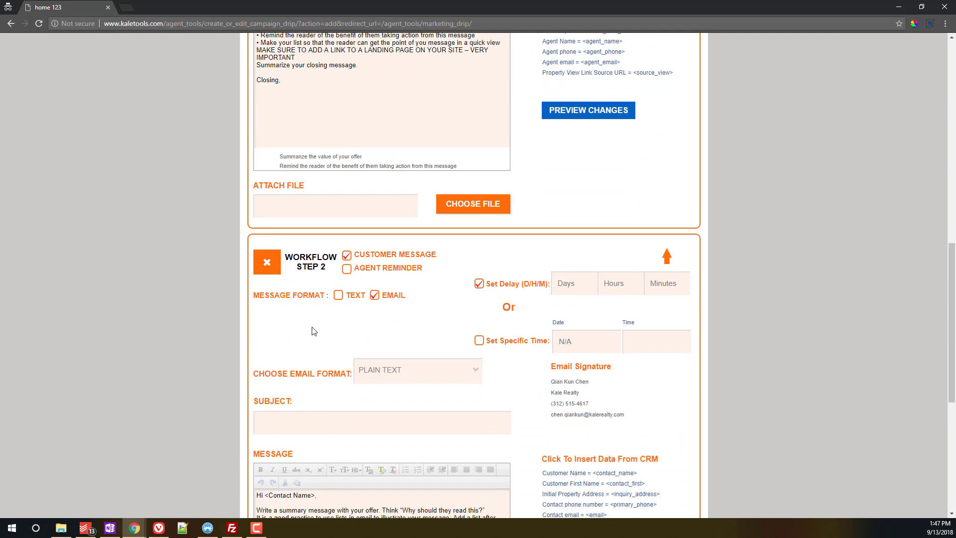
left_click(574, 283)
type("30")
left_click(791, 305)
scroll(787, 298, "up", 10)
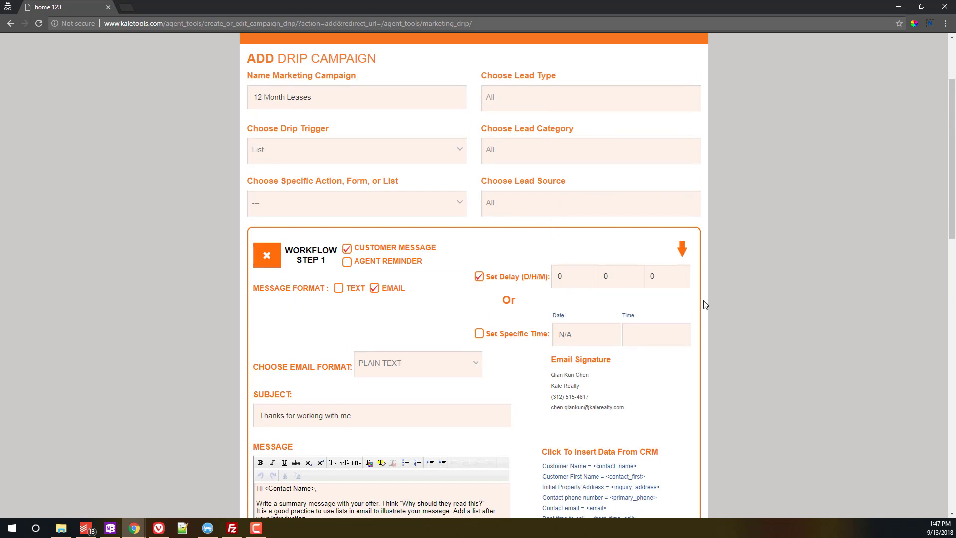
scroll(702, 301, "down", 10)
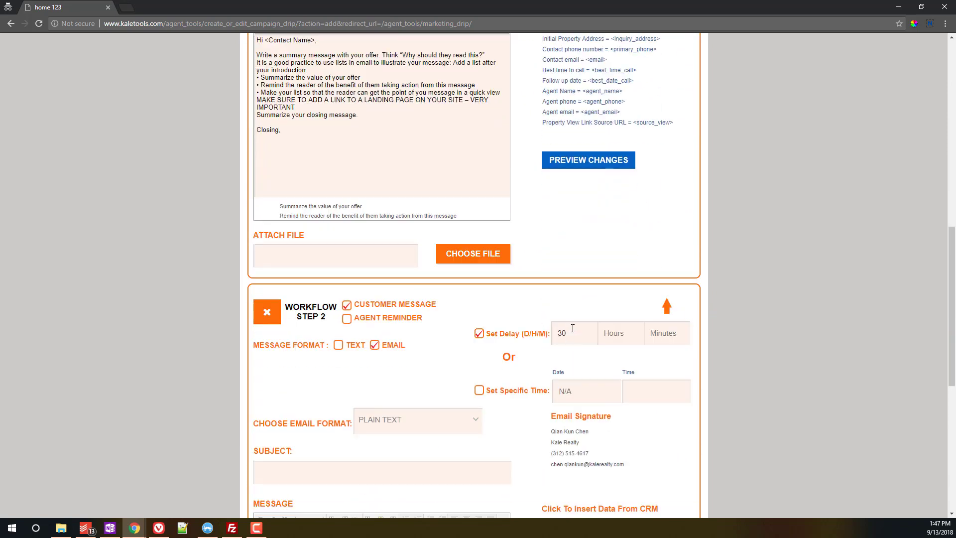
scroll(628, 348, "down", 2)
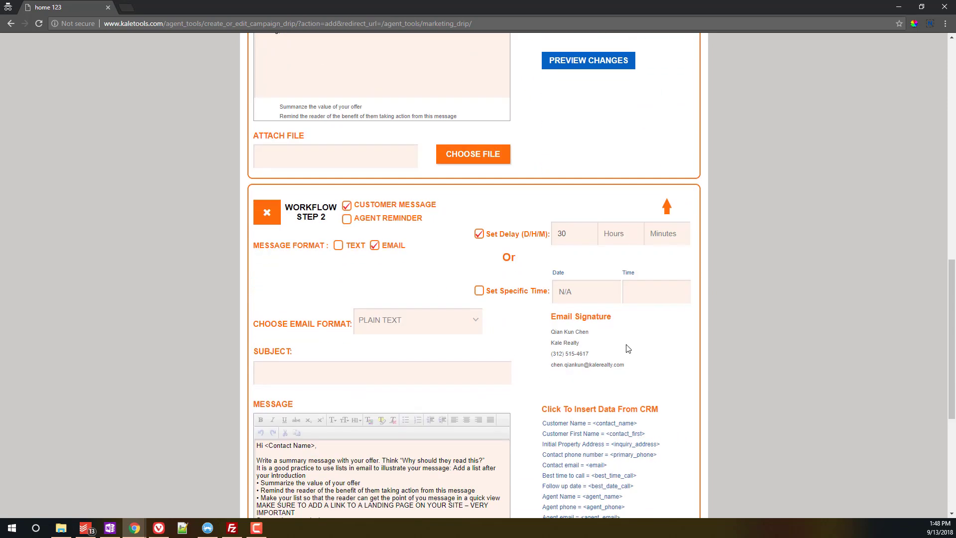
Step: Give step 2 the email subject 'Congrats on one month!'
left_click(437, 380)
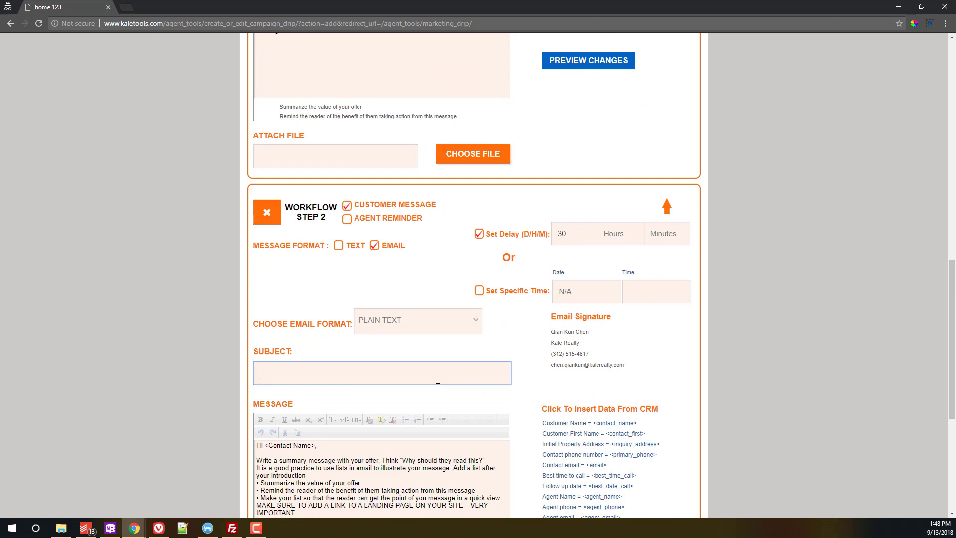
type("Congrats on one month!")
key("Tab")
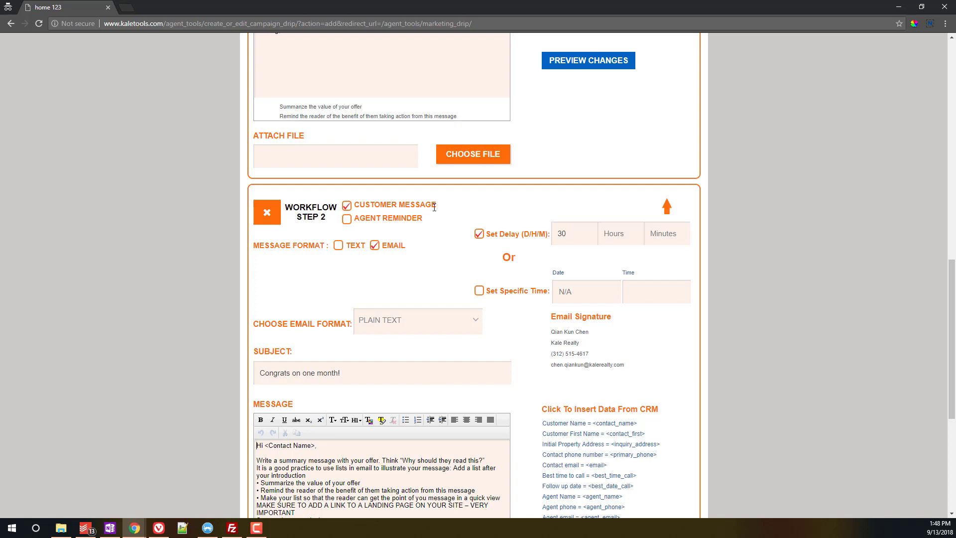
scroll(555, 252, "down", 5)
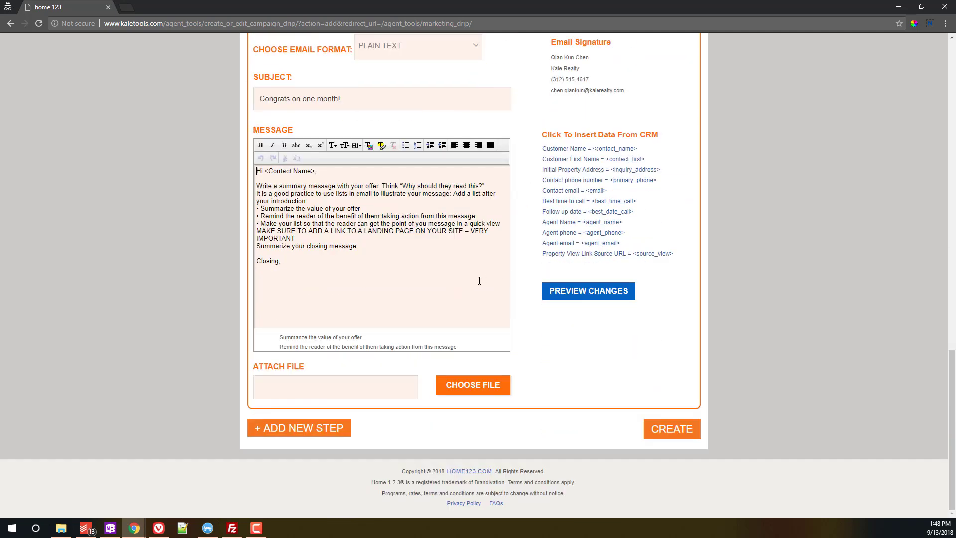
Step: Add a third workflow step delayed 270 days
left_click(287, 431)
scroll(318, 418, "down", 5)
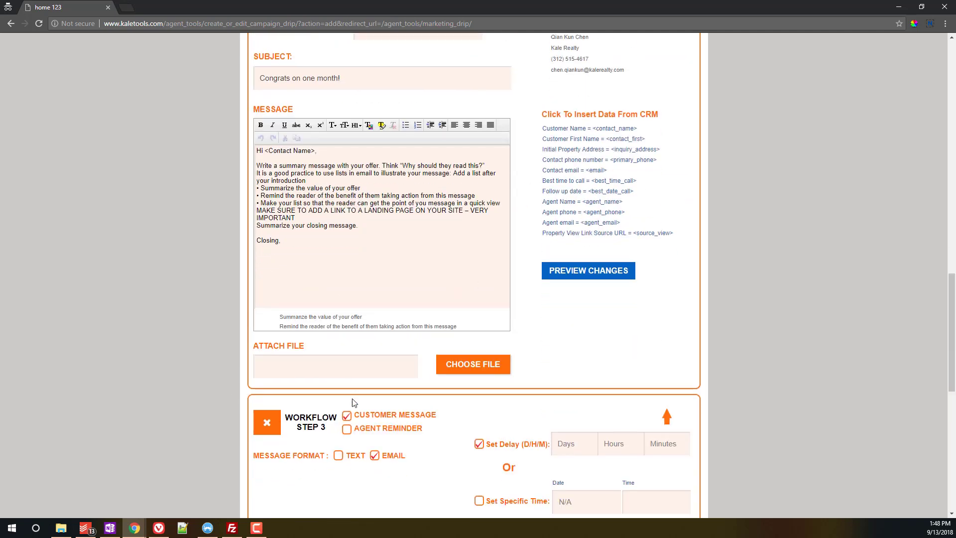
scroll(354, 403, "down", 2)
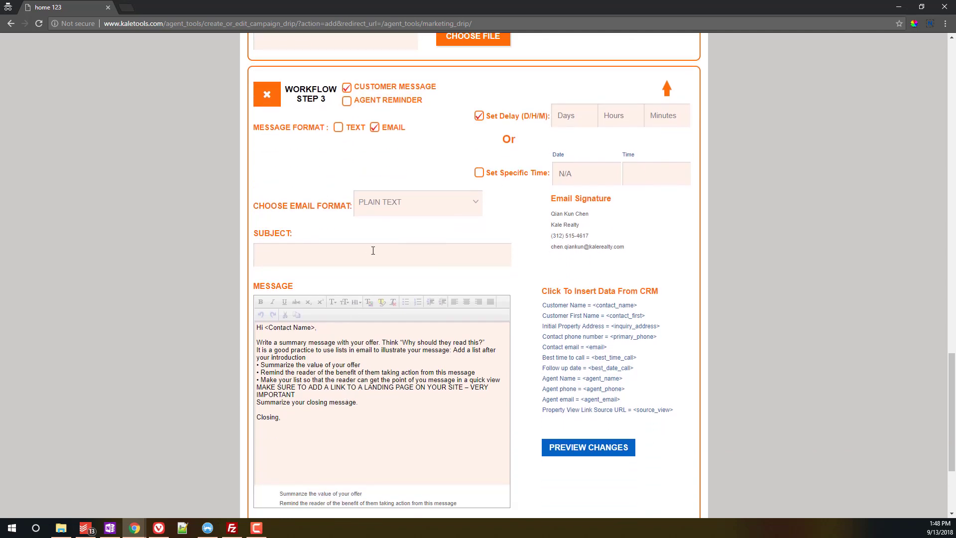
scroll(389, 229, "up", 20)
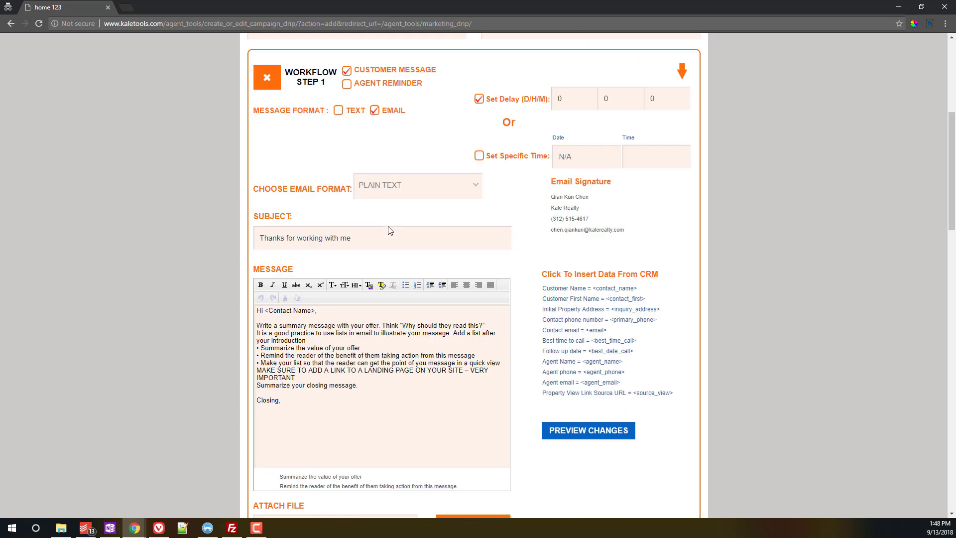
scroll(390, 230, "up", 3)
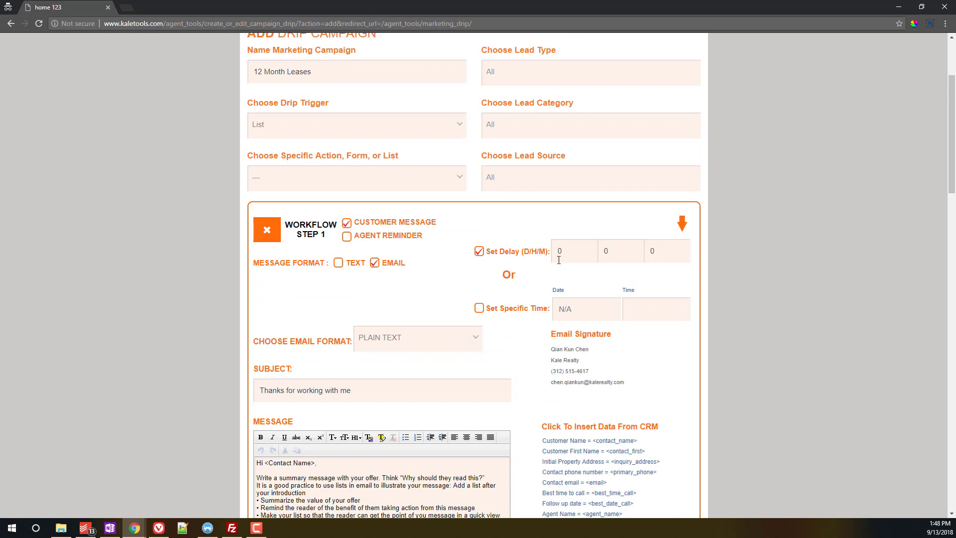
scroll(559, 260, "down", 14)
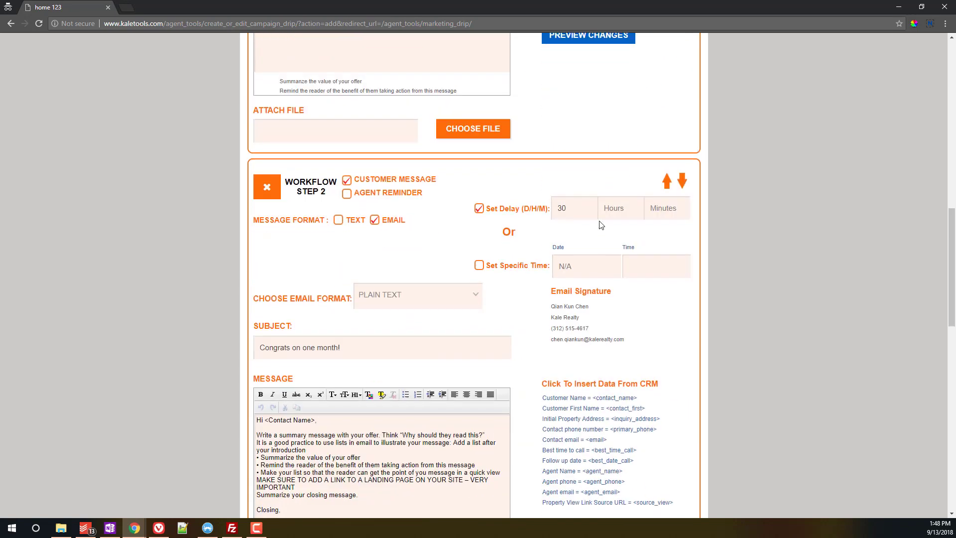
scroll(574, 209, "down", 8)
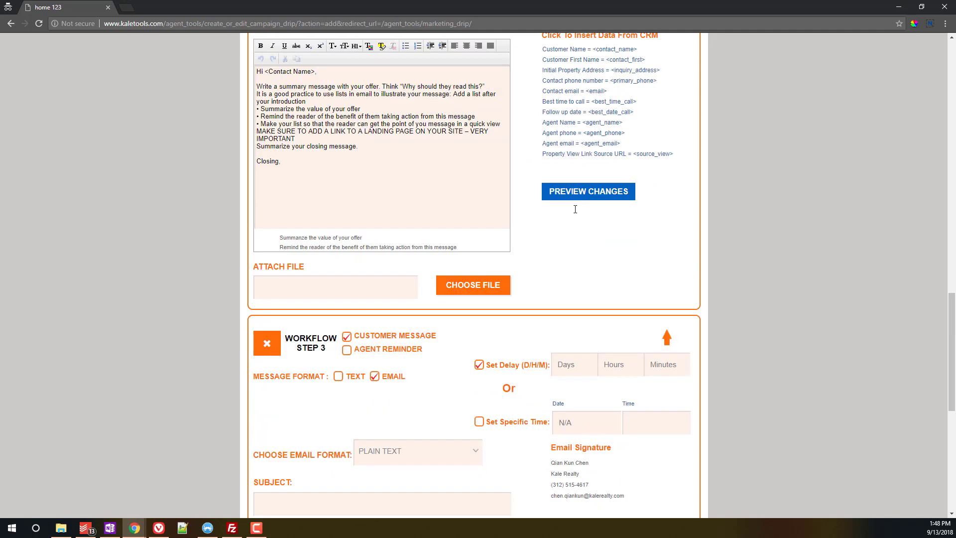
left_click(593, 322)
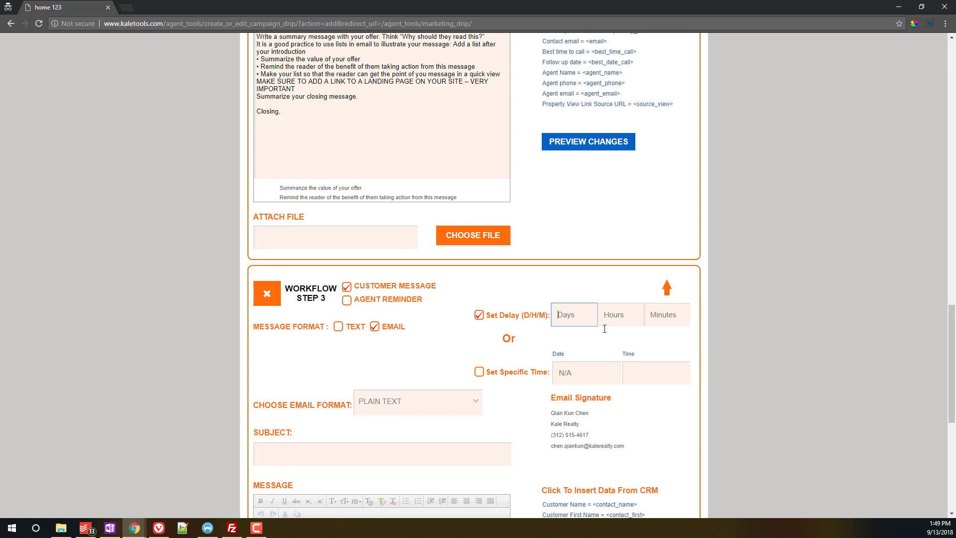
type("270")
key("Tab")
Step: Give step 3 the subject 'Your lease is coming up', keeping it a customer message
left_click(336, 459)
type("Your")
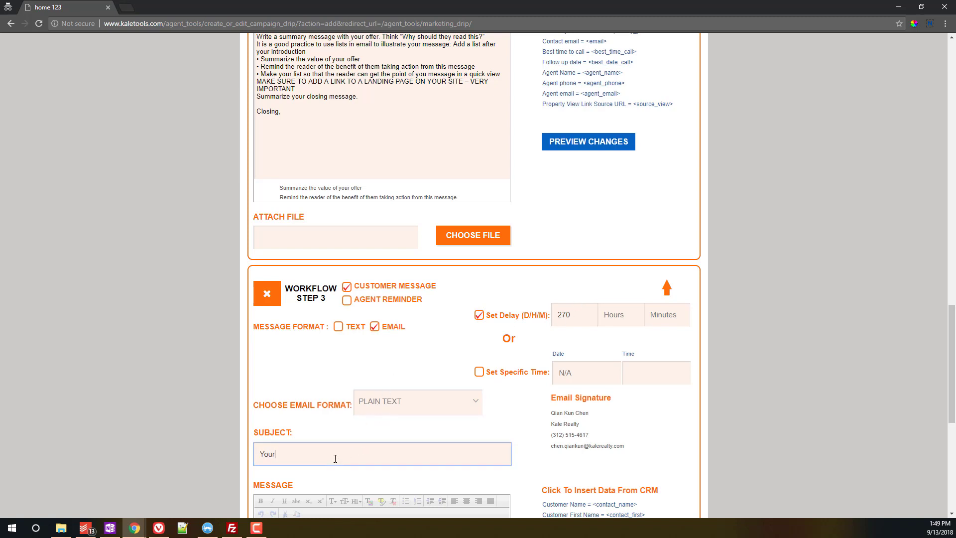
type(" lease is coming up")
key("Tab")
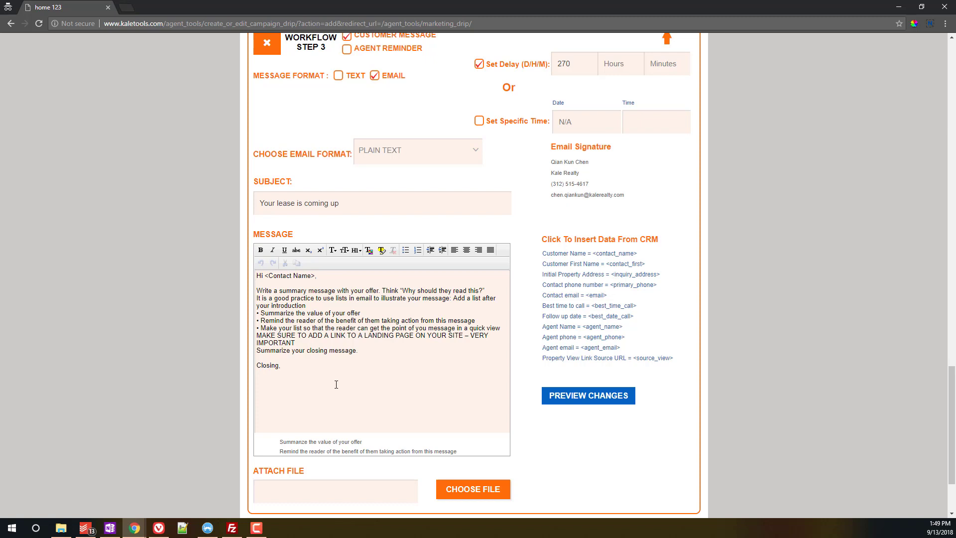
scroll(397, 356, "up", 2)
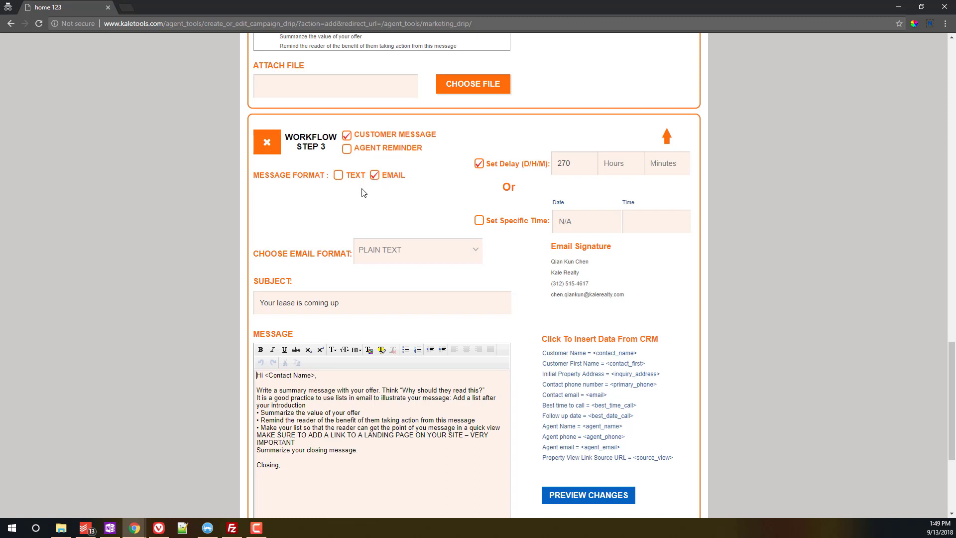
left_click(347, 148)
left_click(347, 137)
scroll(211, 405, "down", 3)
scroll(240, 400, "down", 2)
left_click(298, 368)
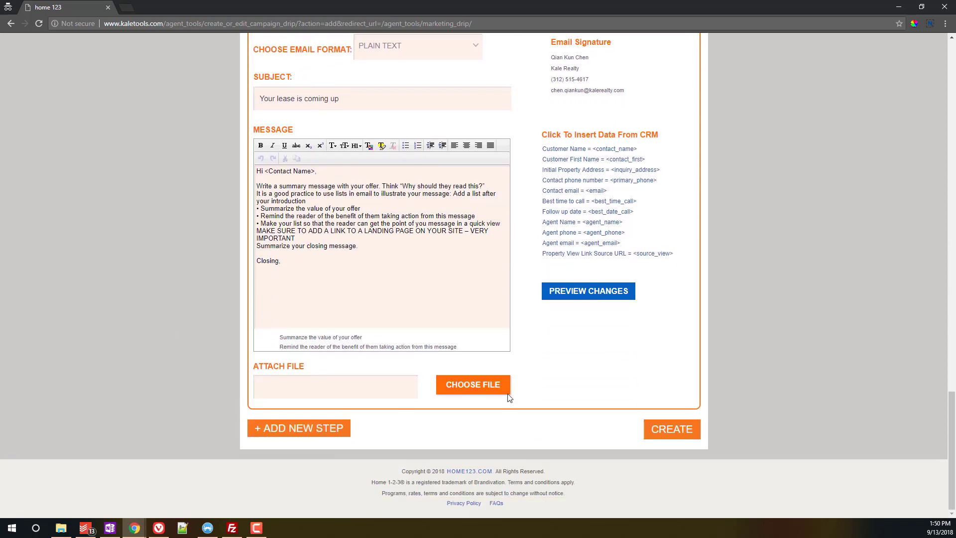
scroll(794, 319, "up", 20)
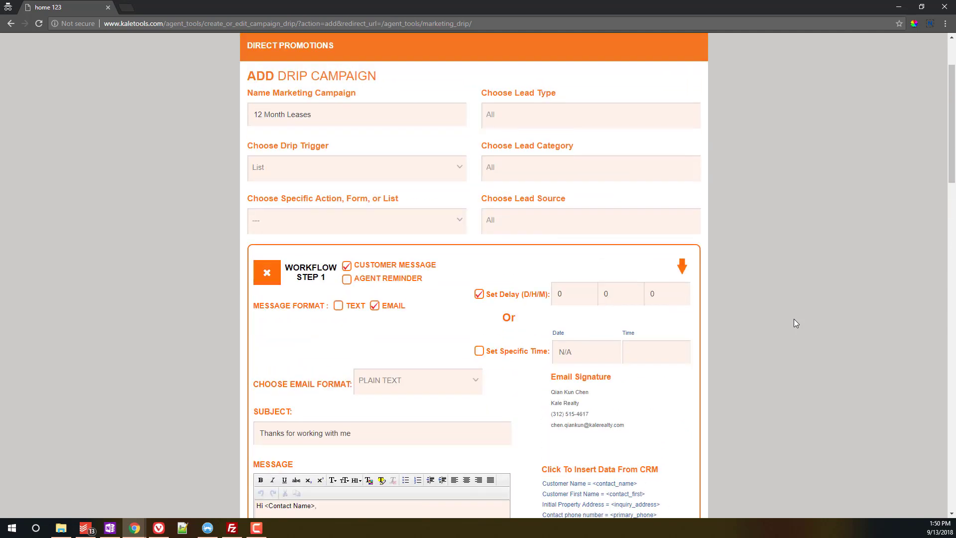
scroll(794, 319, "down", 3)
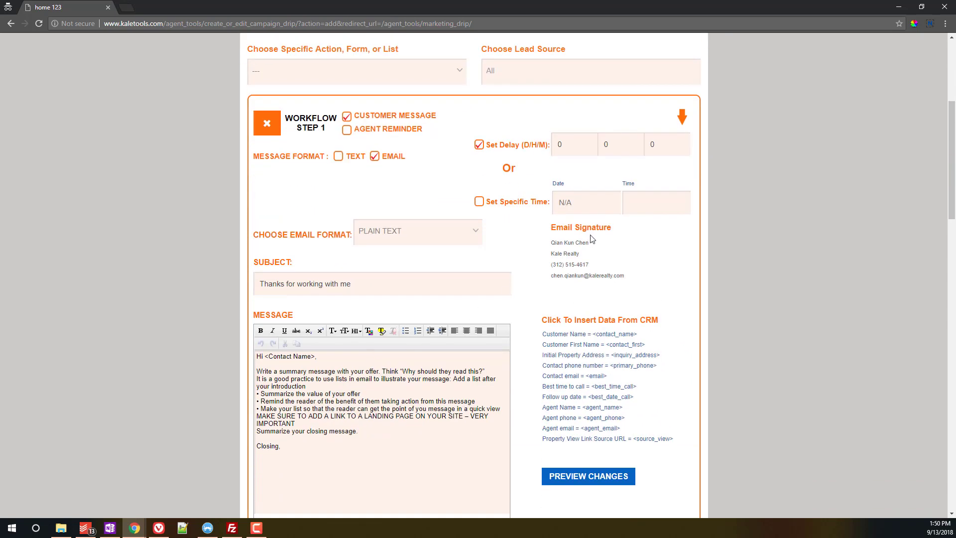
scroll(331, 324, "down", 3)
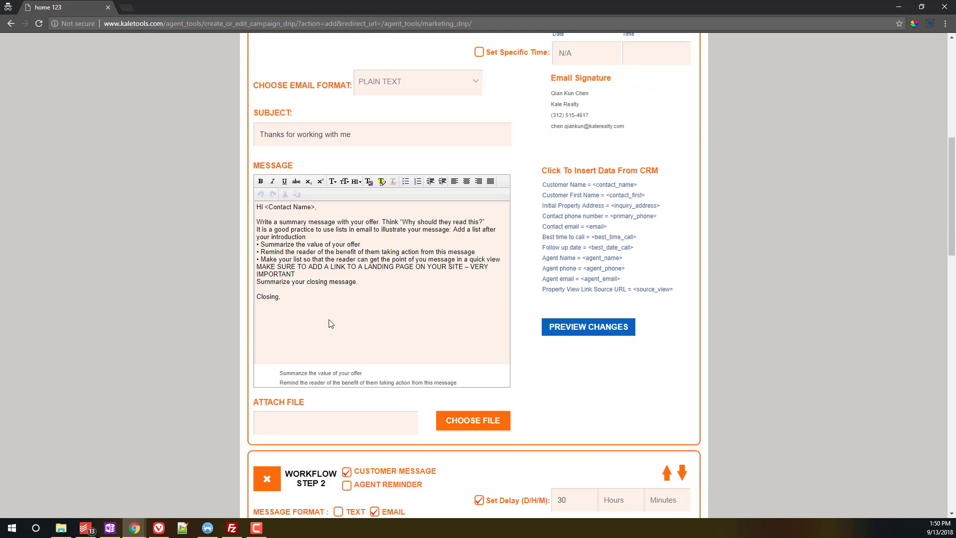
scroll(331, 323, "down", 6)
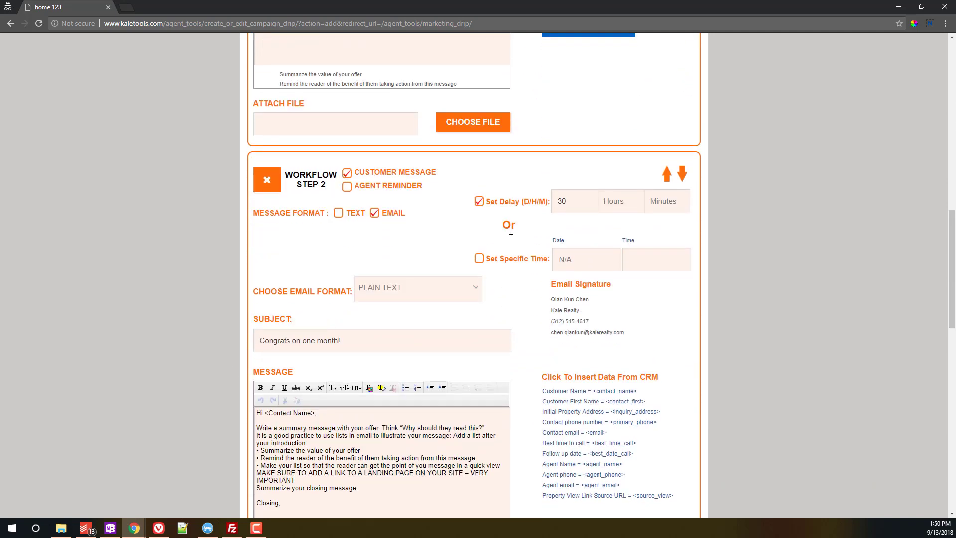
scroll(210, 409, "down", 3)
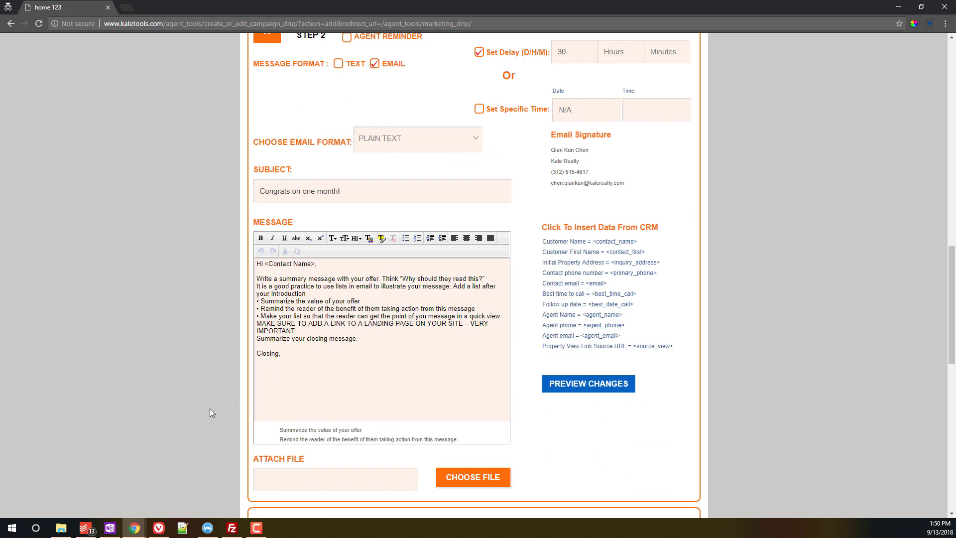
scroll(210, 409, "down", 4)
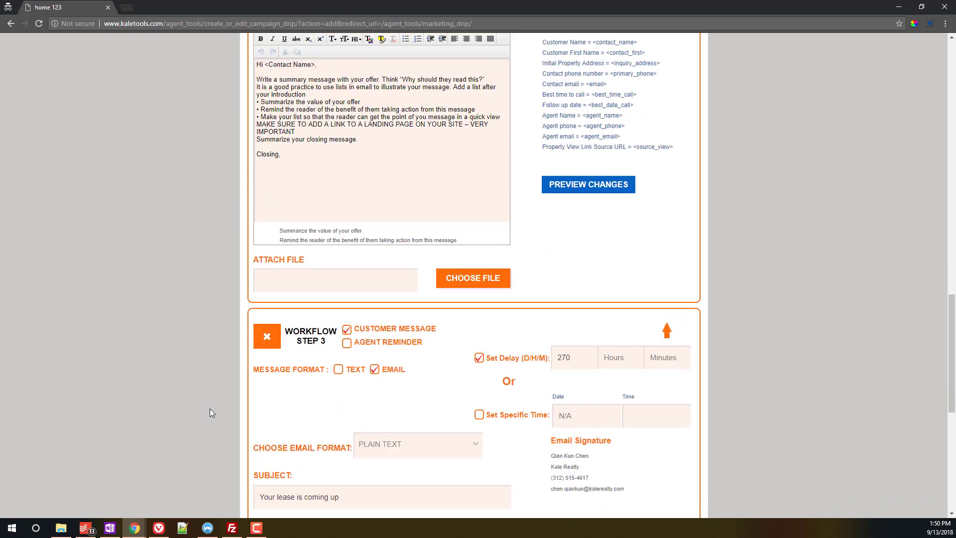
scroll(210, 413, "down", 2)
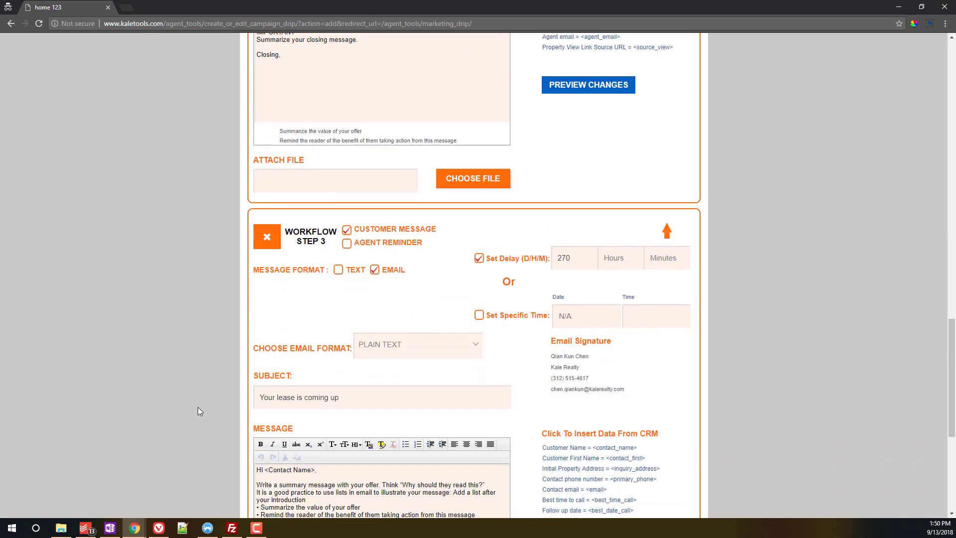
scroll(213, 393, "down", 2)
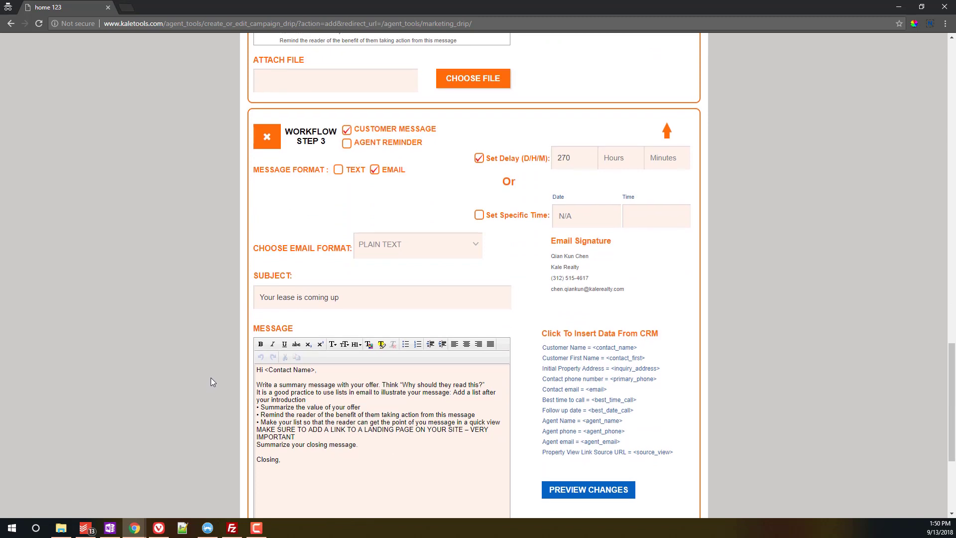
scroll(210, 381, "down", 2)
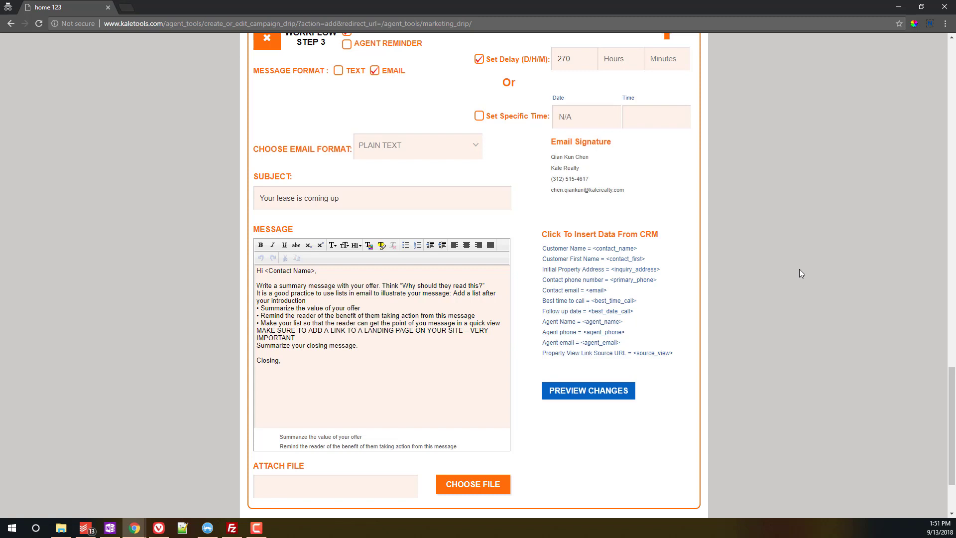
scroll(866, 313, "down", 2)
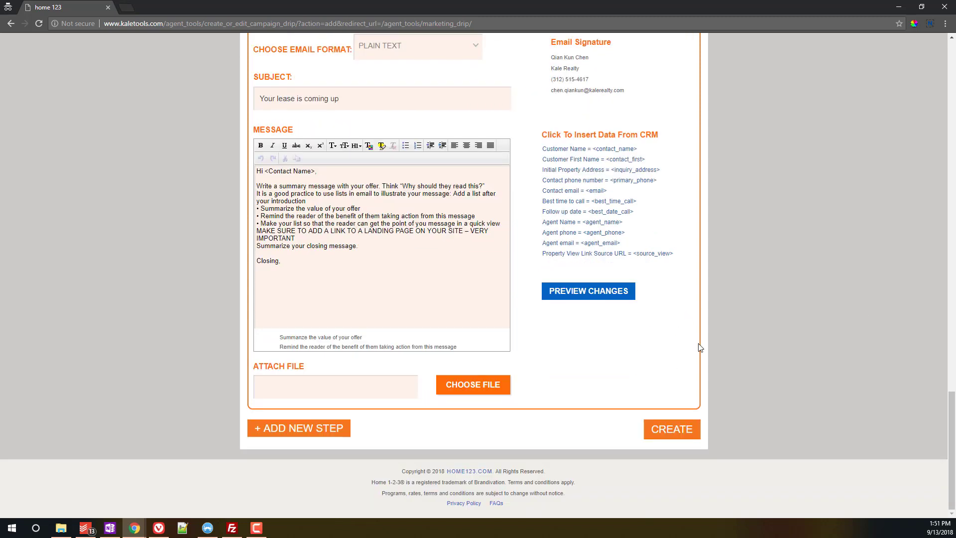
Step: Go back from the unsaved drip form and open the Contacts page
left_click(10, 23)
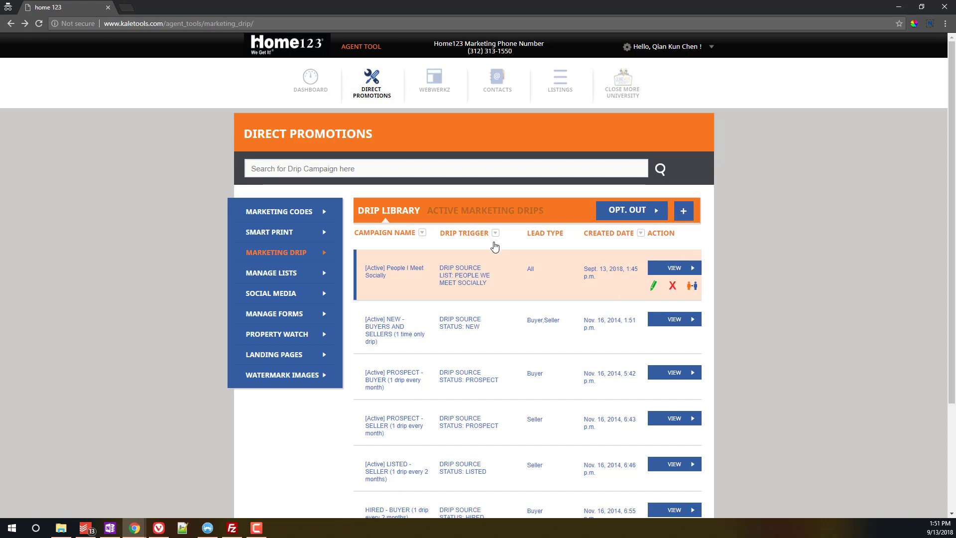
left_click(512, 92)
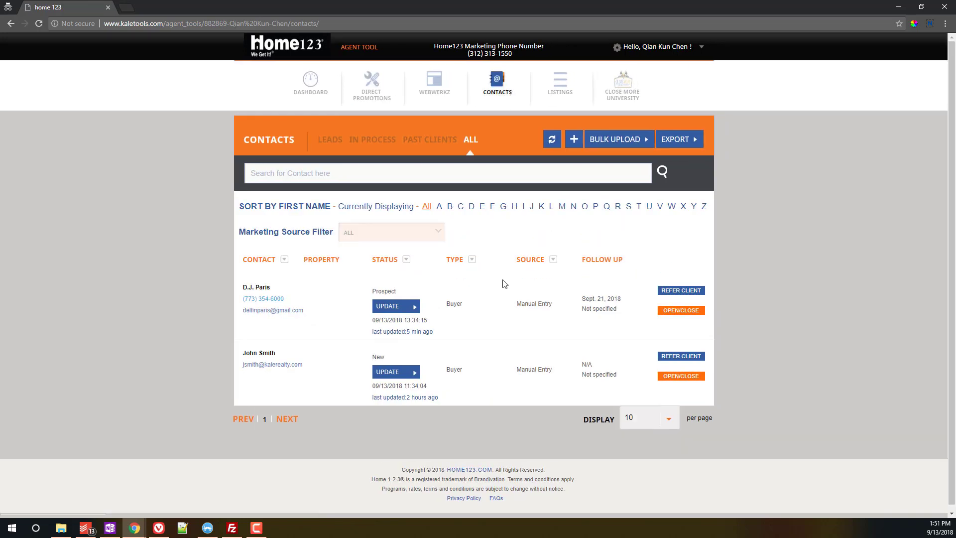
left_click(682, 311)
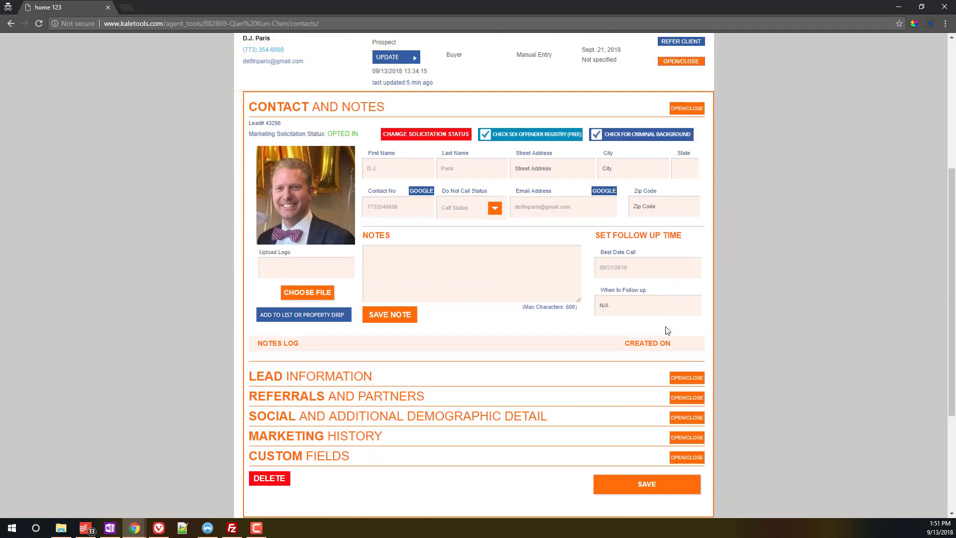
left_click(695, 438)
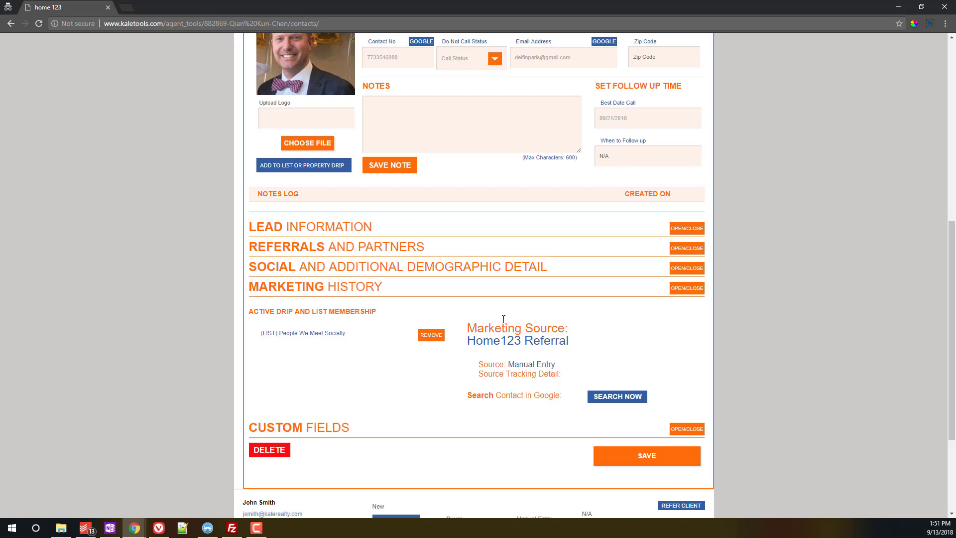
left_click(291, 334)
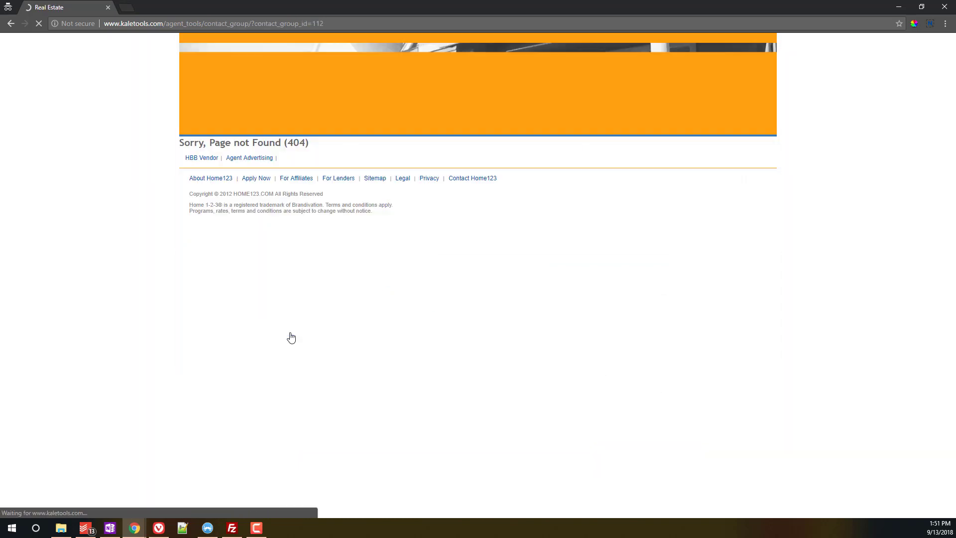
left_click(10, 24)
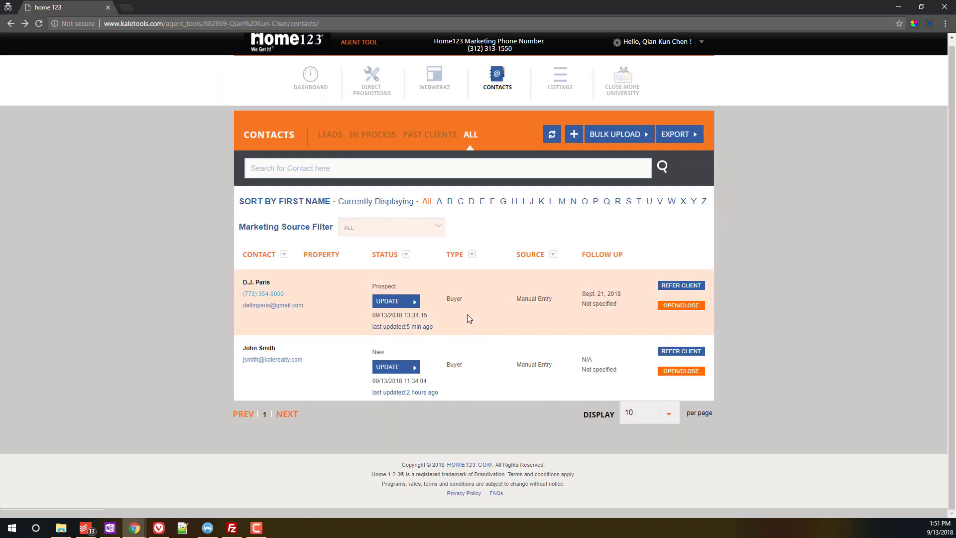